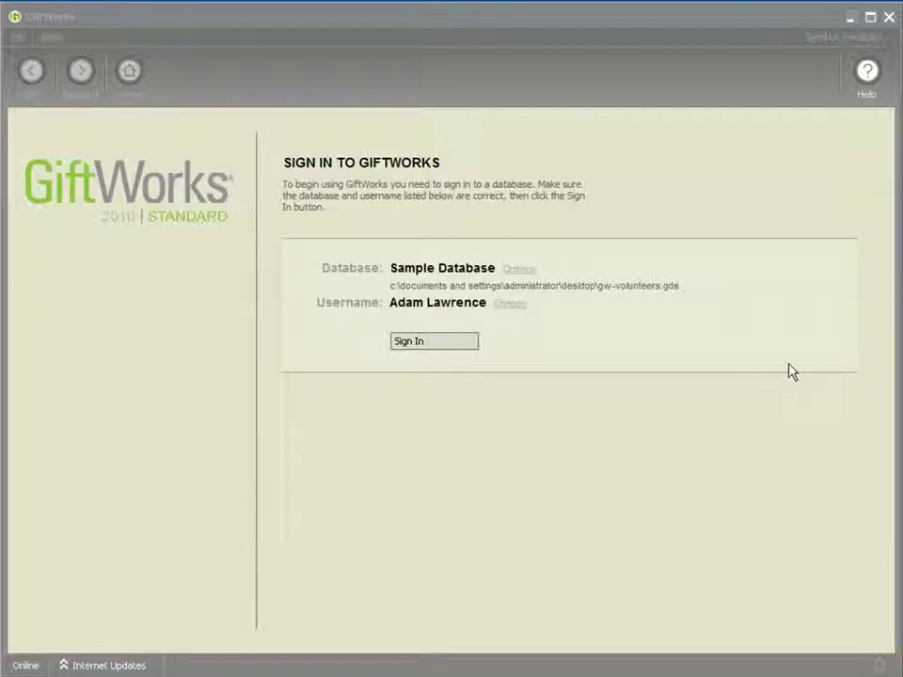
Step: Sign in to the Sample Database and open the details of the 2009 Winter Banquet event
{"action": "left_click", "coordinate": [428, 345]}
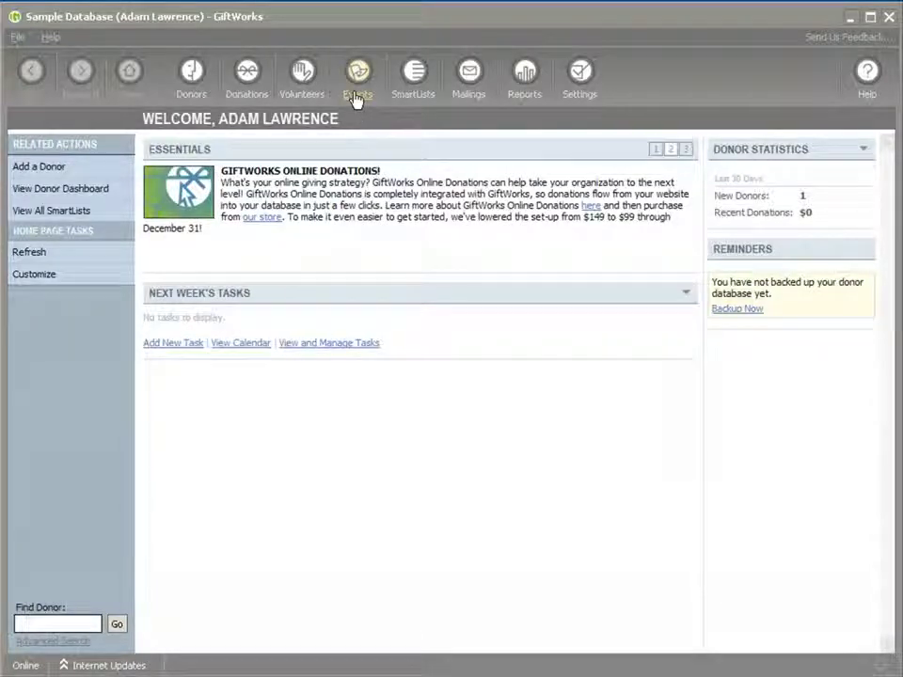
{"action": "left_click", "coordinate": [357, 94]}
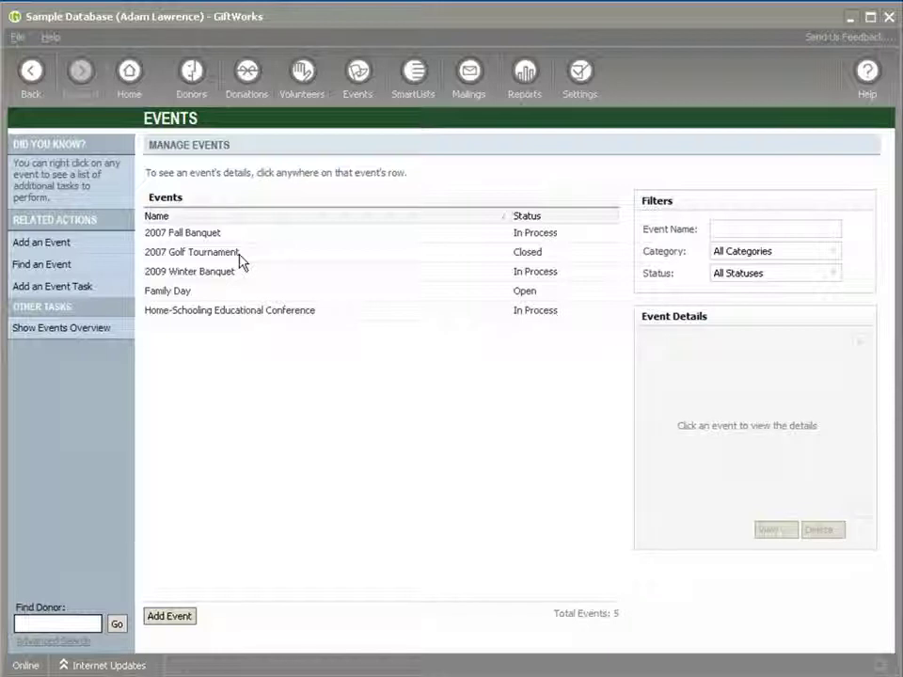
{"action": "left_click", "coordinate": [205, 275]}
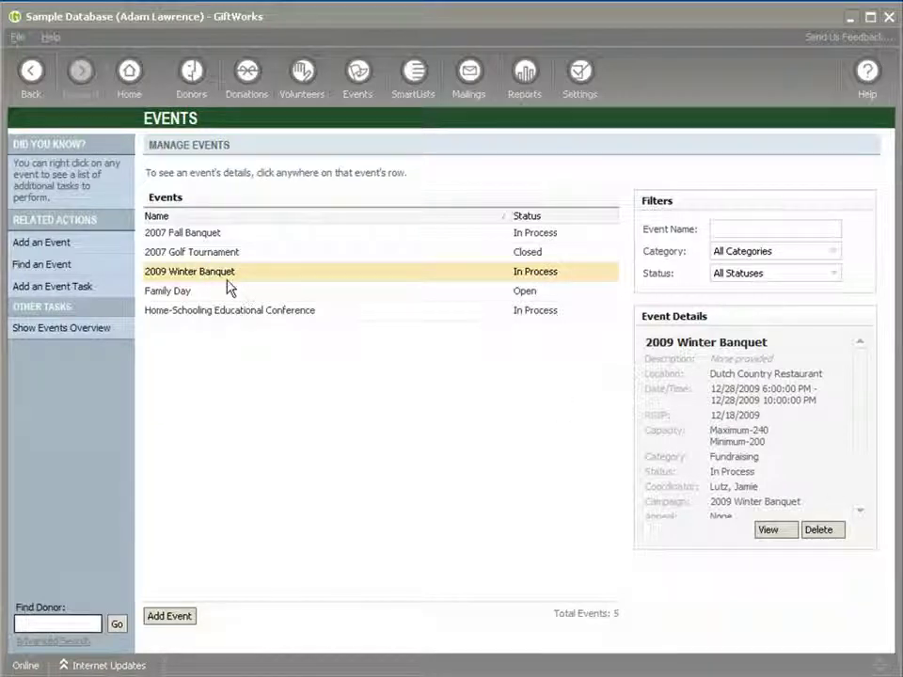
{"action": "double_click", "coordinate": [236, 274]}
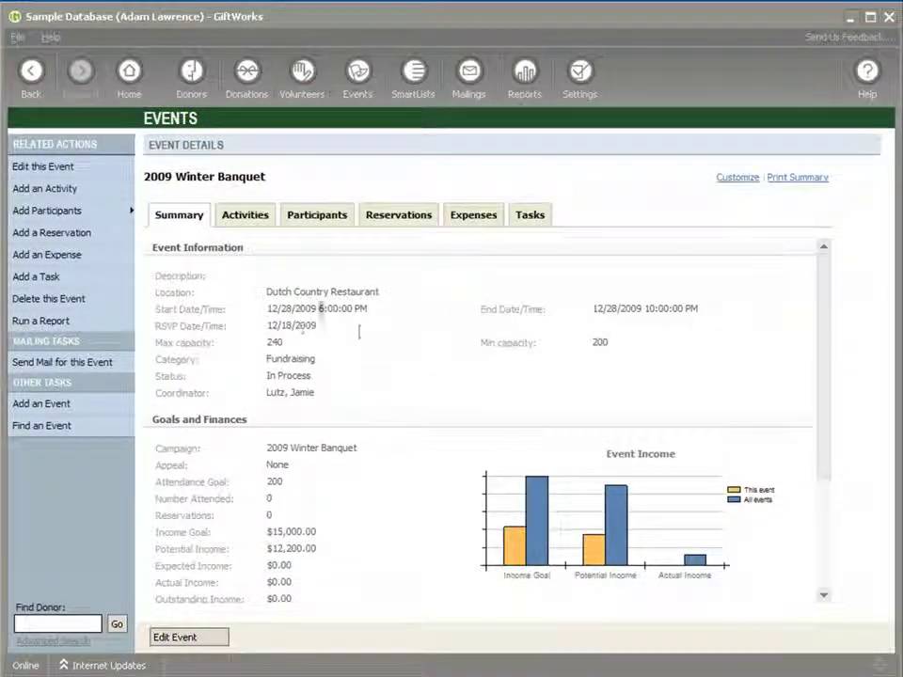
Step: Review the banquet's activities and its summary, including goals and finances, the event income chart, sponsors and notes
{"action": "left_click", "coordinate": [246, 219]}
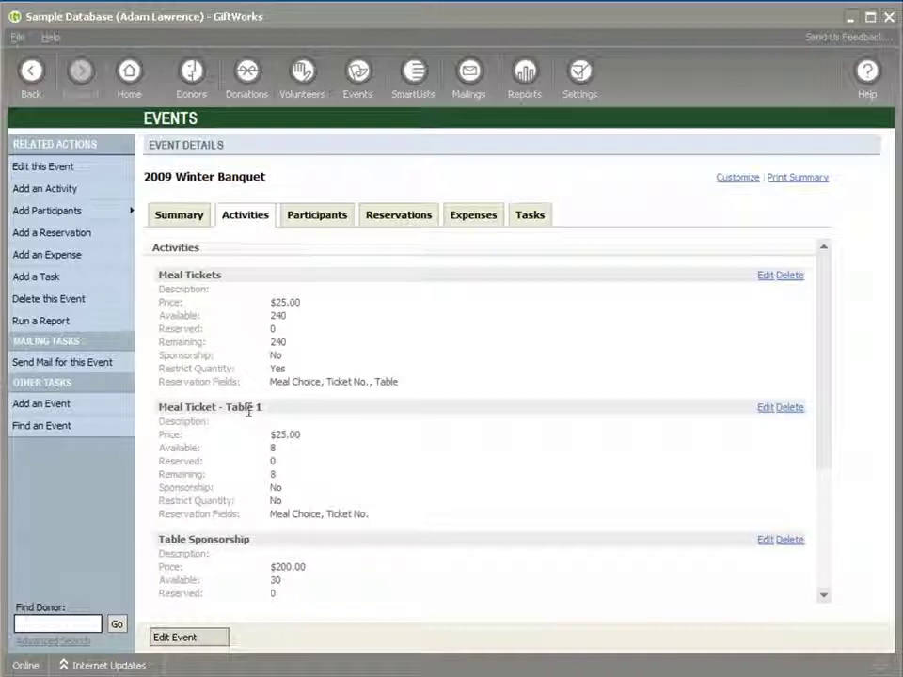
{"action": "left_click", "coordinate": [179, 218]}
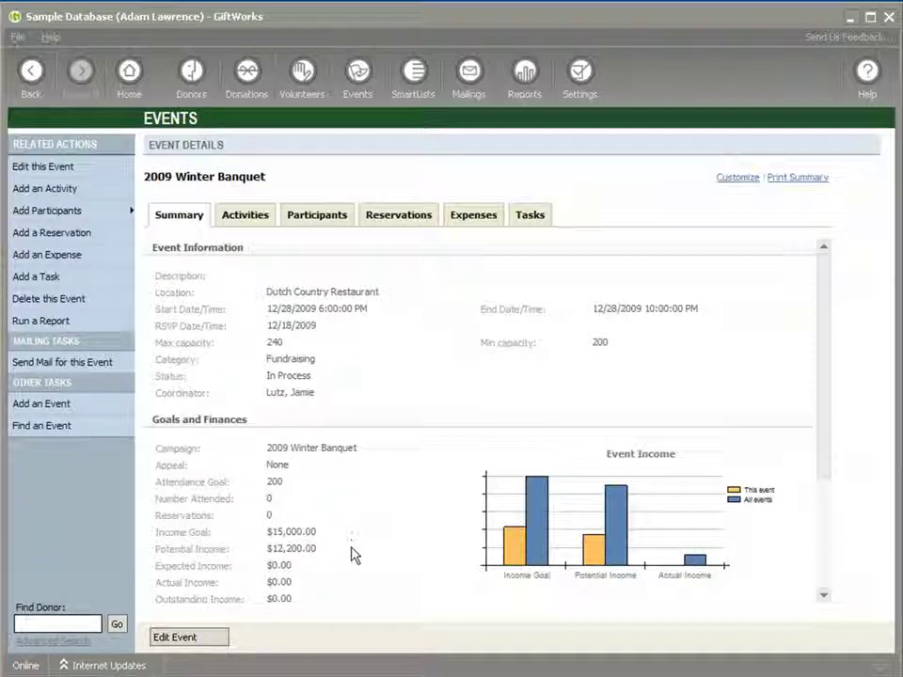
{"action": "scroll", "coordinate": [348, 552], "scroll_direction": "down", "scroll_amount": 2}
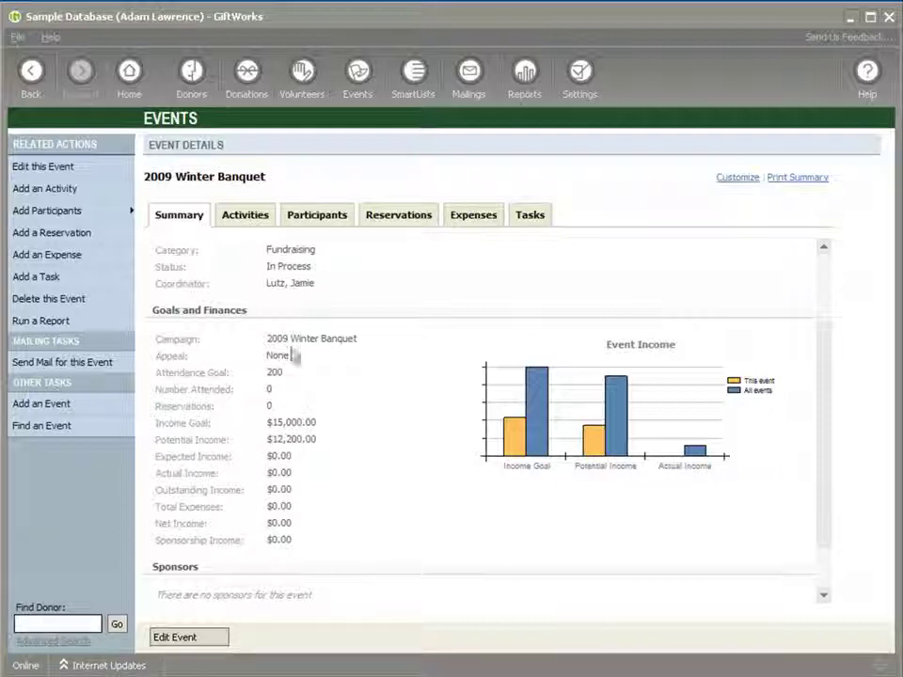
{"action": "left_click", "coordinate": [245, 215]}
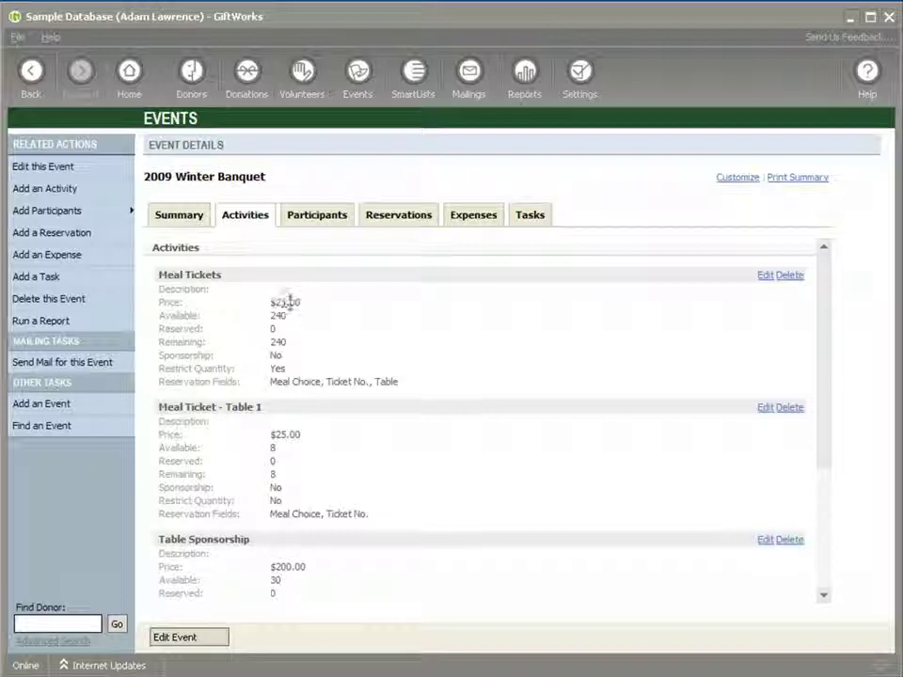
{"action": "left_click", "coordinate": [178, 222]}
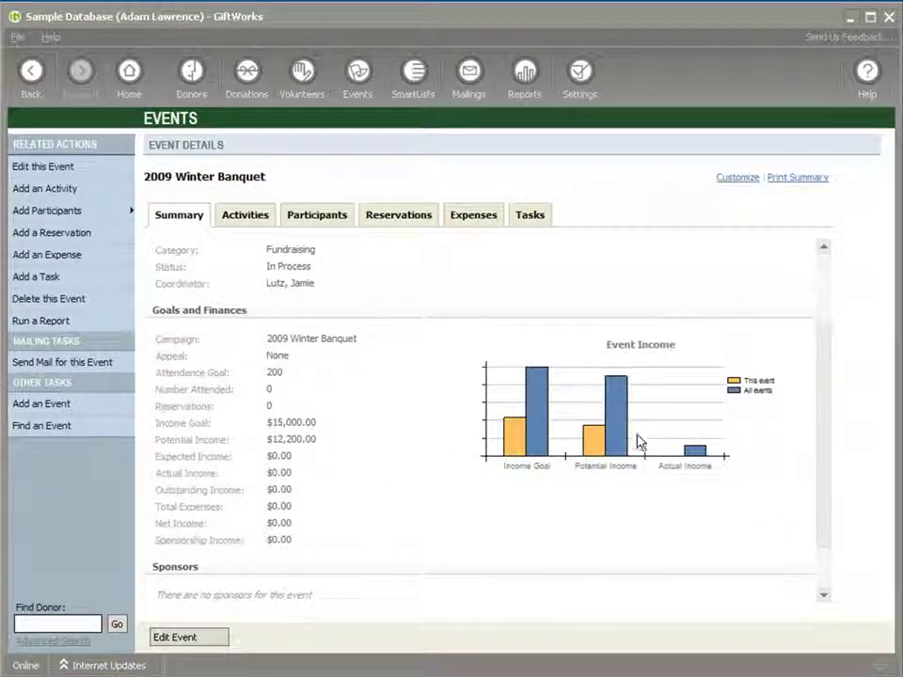
{"action": "mouse_move", "coordinate": [514, 435]}
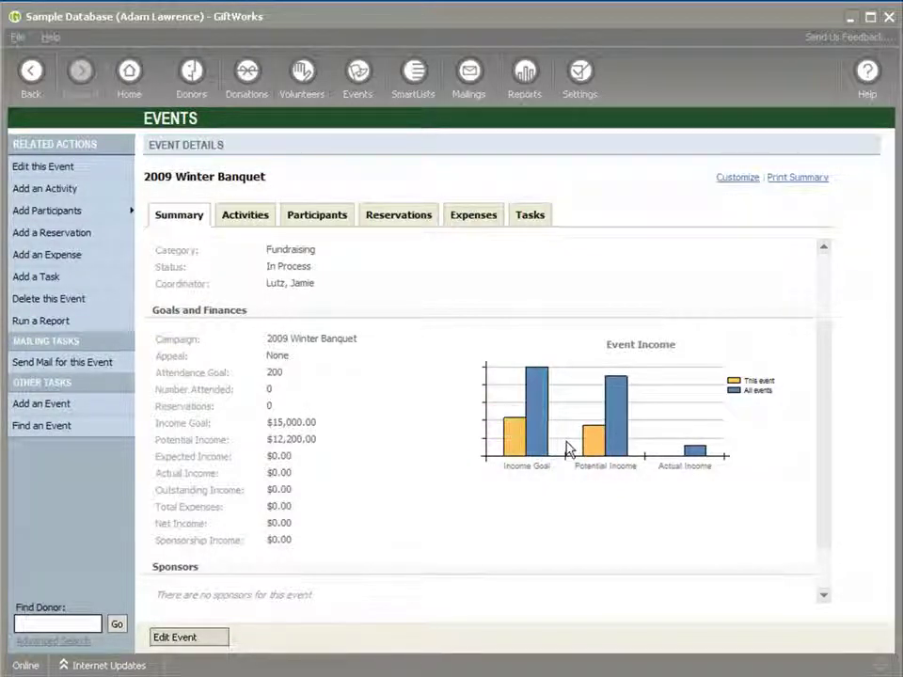
{"action": "mouse_move", "coordinate": [694, 455]}
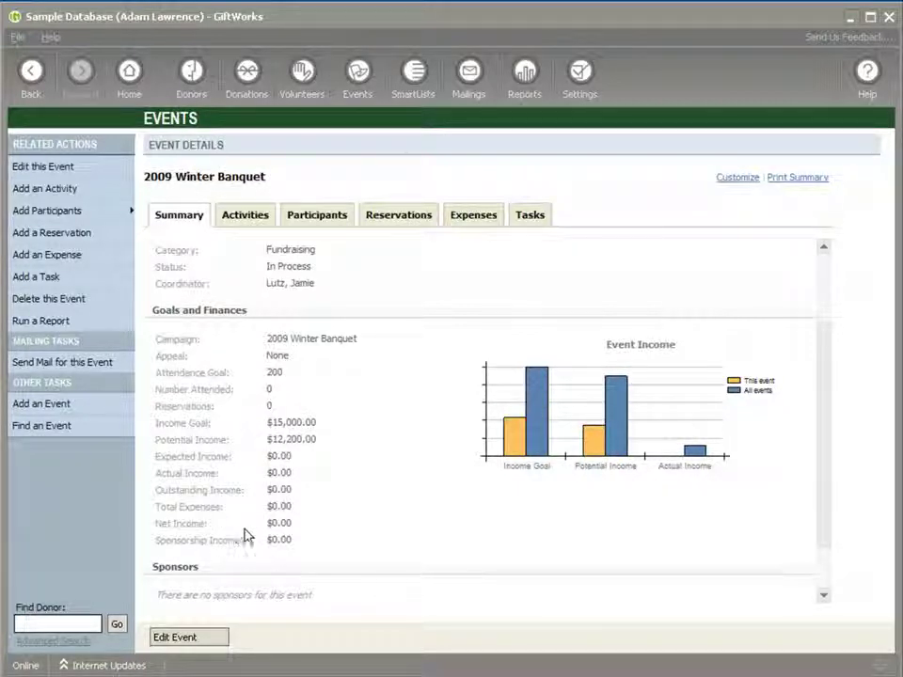
{"action": "scroll", "coordinate": [252, 513], "scroll_direction": "down", "scroll_amount": 2}
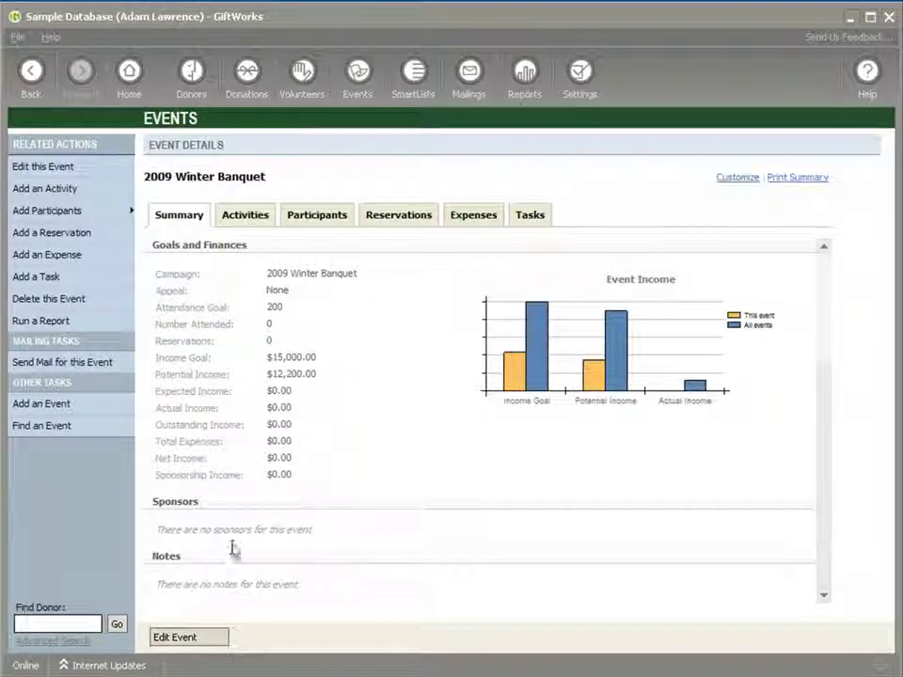
{"action": "scroll", "coordinate": [233, 546], "scroll_direction": "up", "scroll_amount": 5}
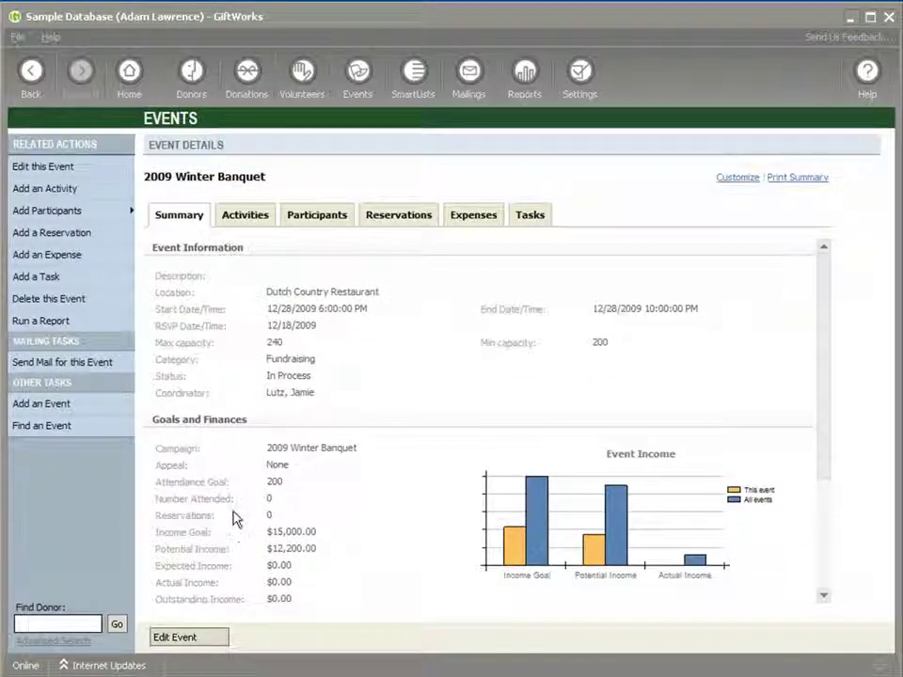
Step: Examine the banquet's participants and the SmartList and mailing list sources offered for adding them, without adding anyone
{"action": "left_click", "coordinate": [317, 216]}
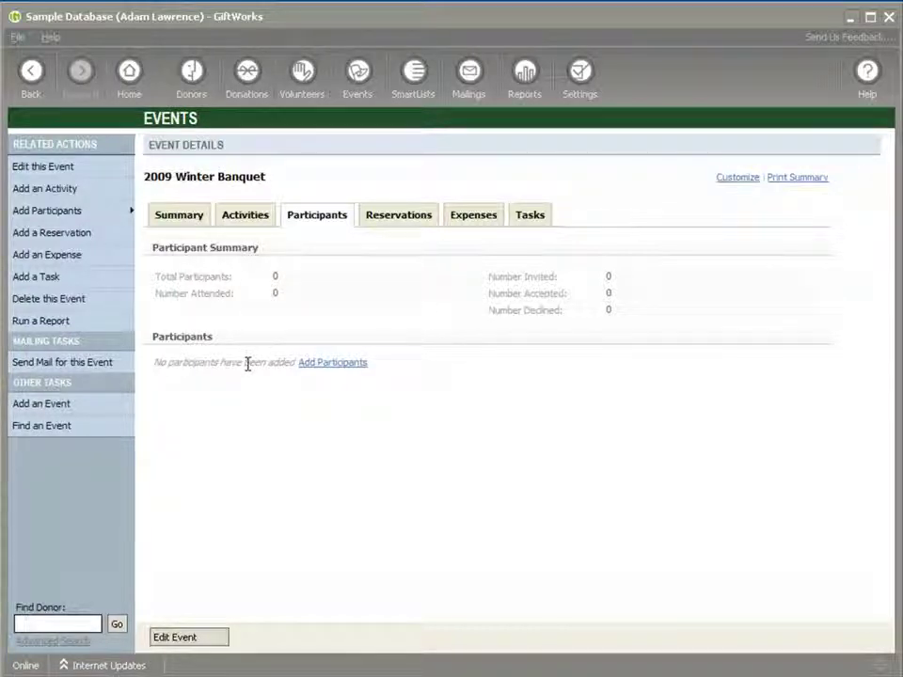
{"action": "left_click", "coordinate": [325, 367]}
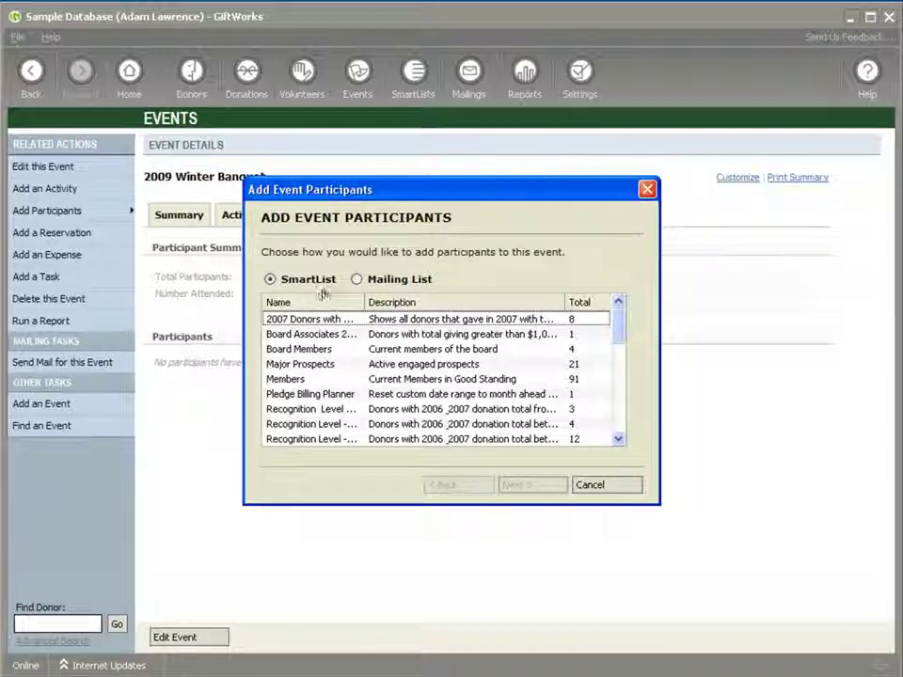
{"action": "left_click", "coordinate": [357, 281]}
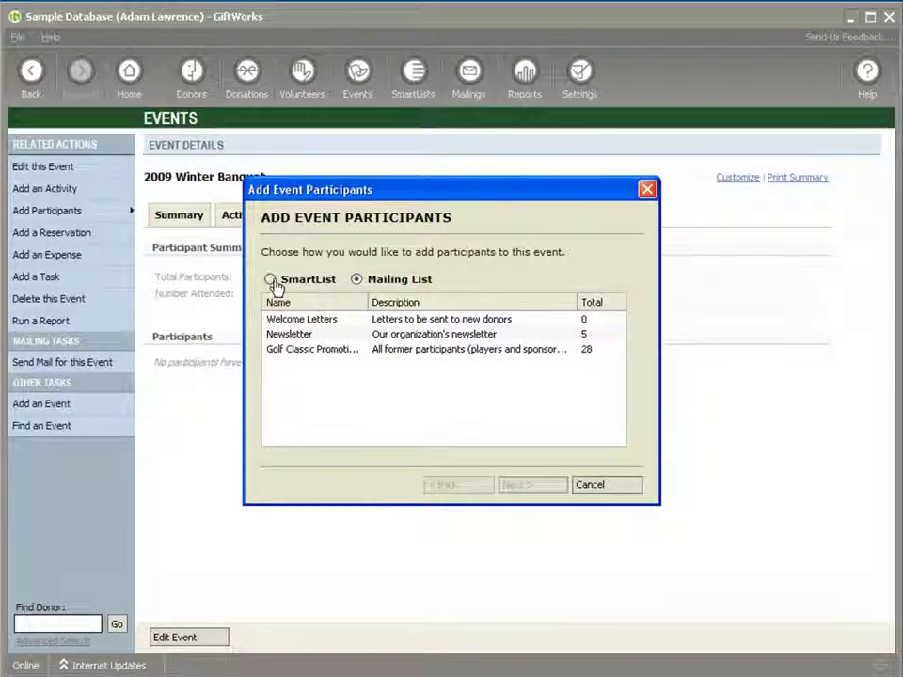
{"action": "left_click", "coordinate": [271, 280]}
{"action": "left_click", "coordinate": [619, 486]}
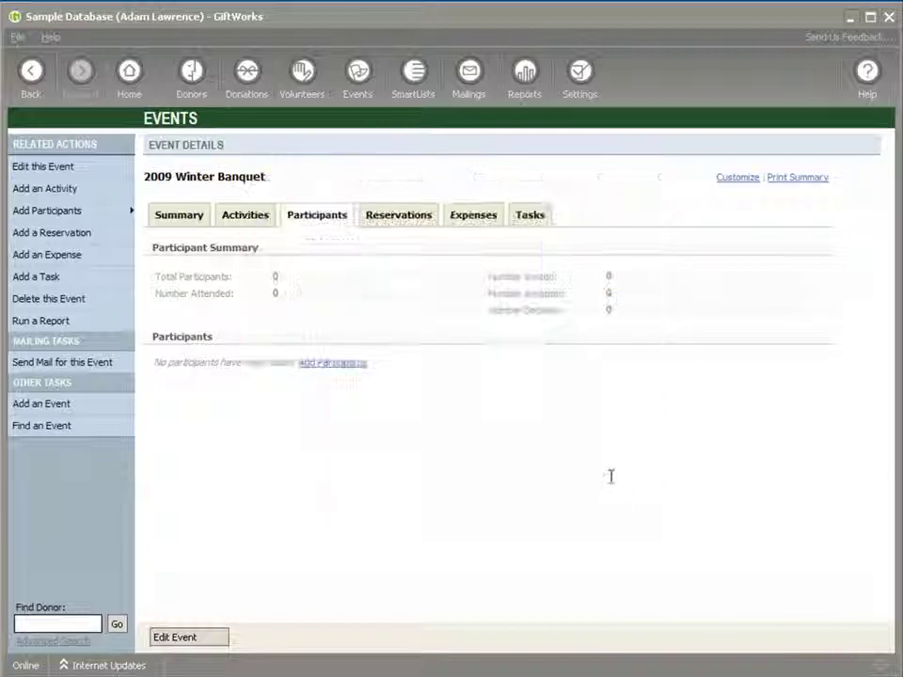
Step: Create a new donor SmartList with the Donation History criterion Total Donations is greater than $0
{"action": "left_click", "coordinate": [411, 94]}
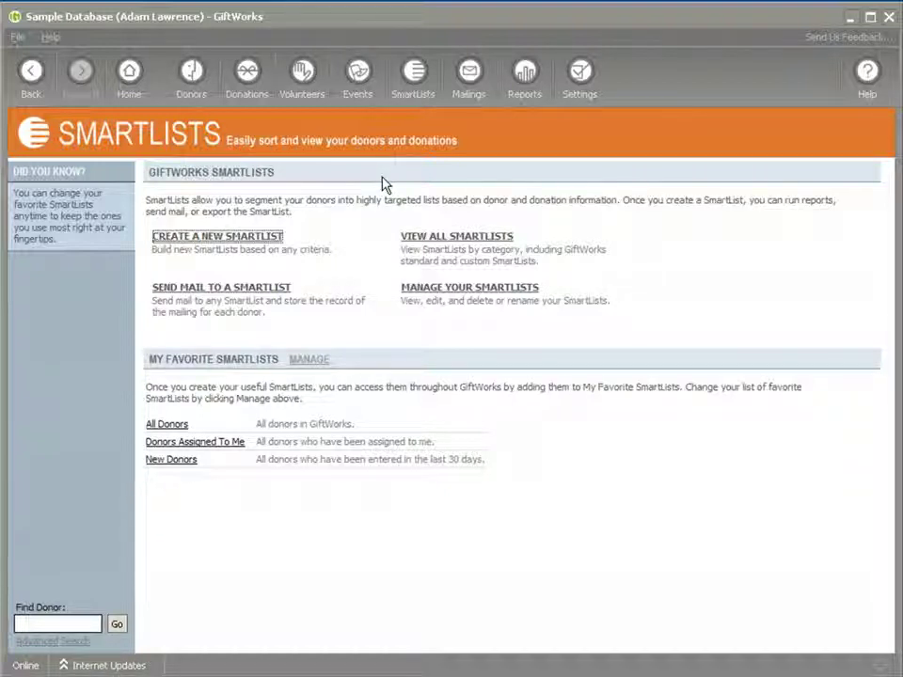
{"action": "left_click", "coordinate": [233, 238]}
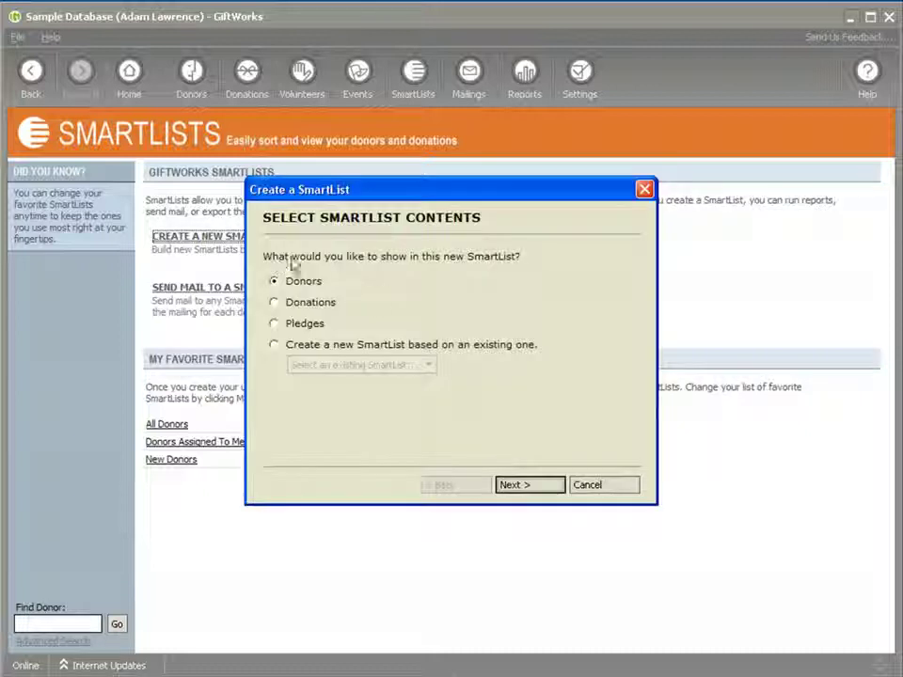
{"action": "left_click", "coordinate": [520, 487]}
{"action": "left_click", "coordinate": [458, 258]}
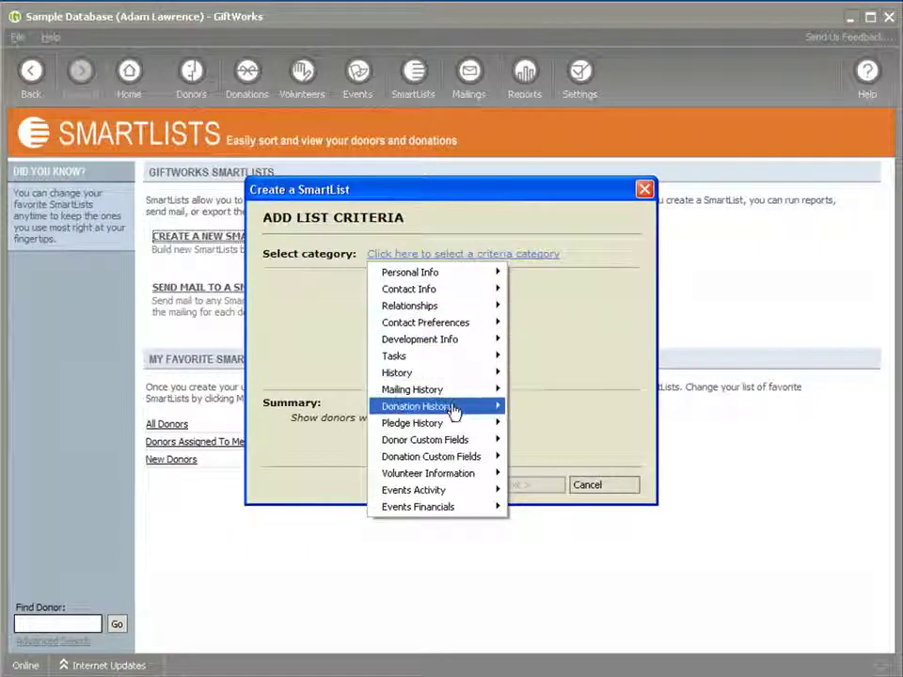
{"action": "mouse_move", "coordinate": [455, 409]}
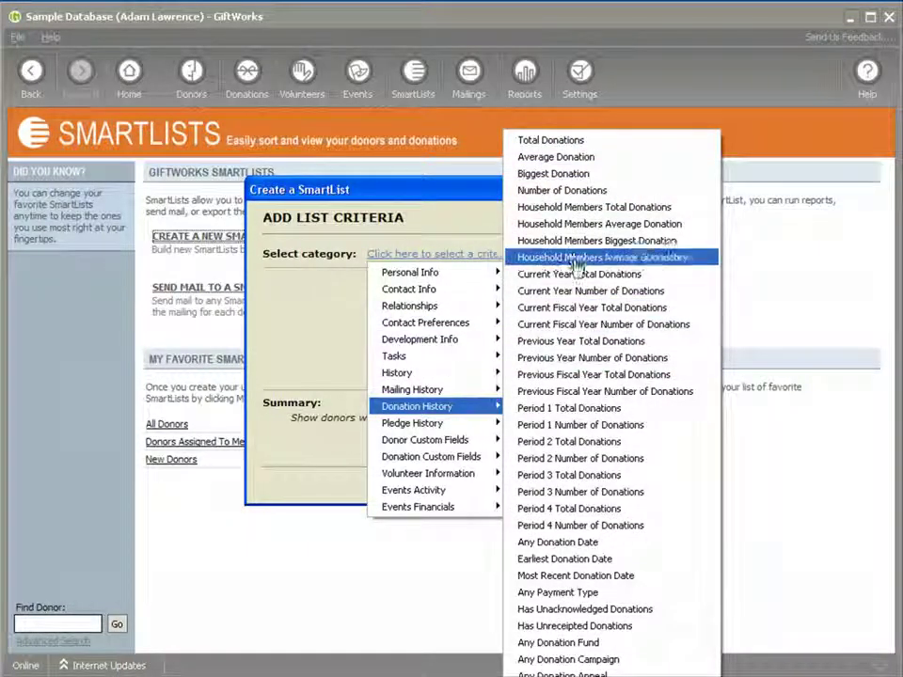
{"action": "left_click", "coordinate": [570, 143]}
{"action": "left_click", "coordinate": [382, 293]}
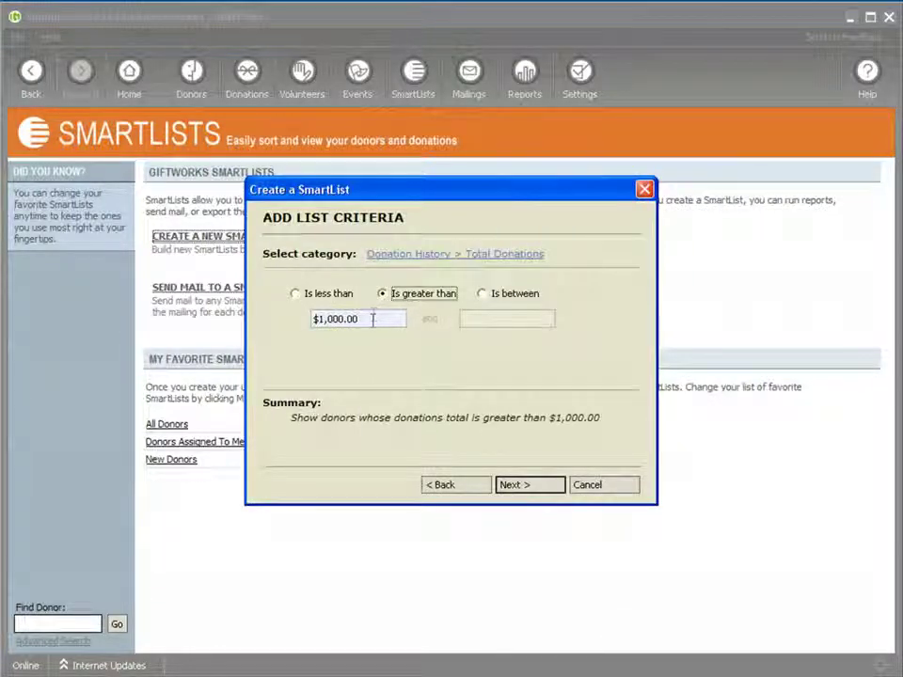
{"action": "left_click_drag", "start_coordinate": [373, 318], "coordinate": [317, 321]}
{"action": "type", "text": "0"}
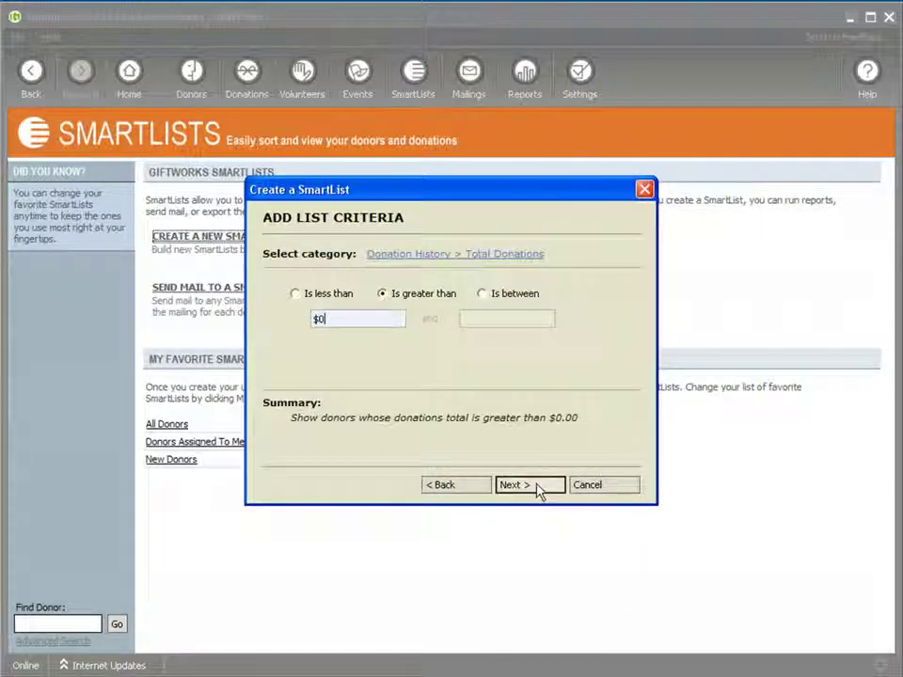
{"action": "left_click", "coordinate": [538, 486]}
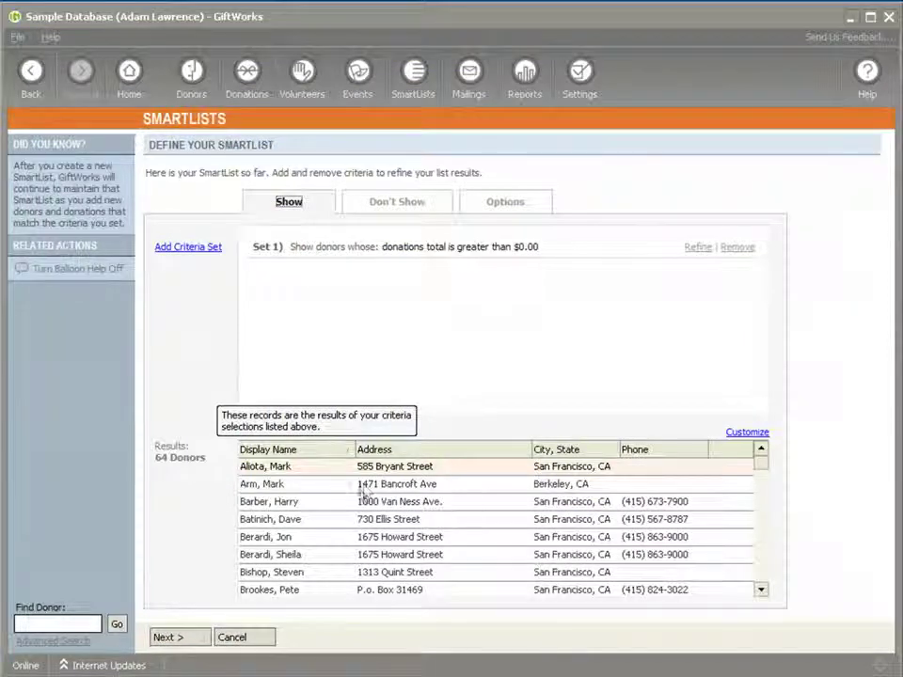
Step: Add a second criteria set to the SmartList showing donors whose Attended an Event field is Has attended
{"action": "left_click", "coordinate": [174, 248]}
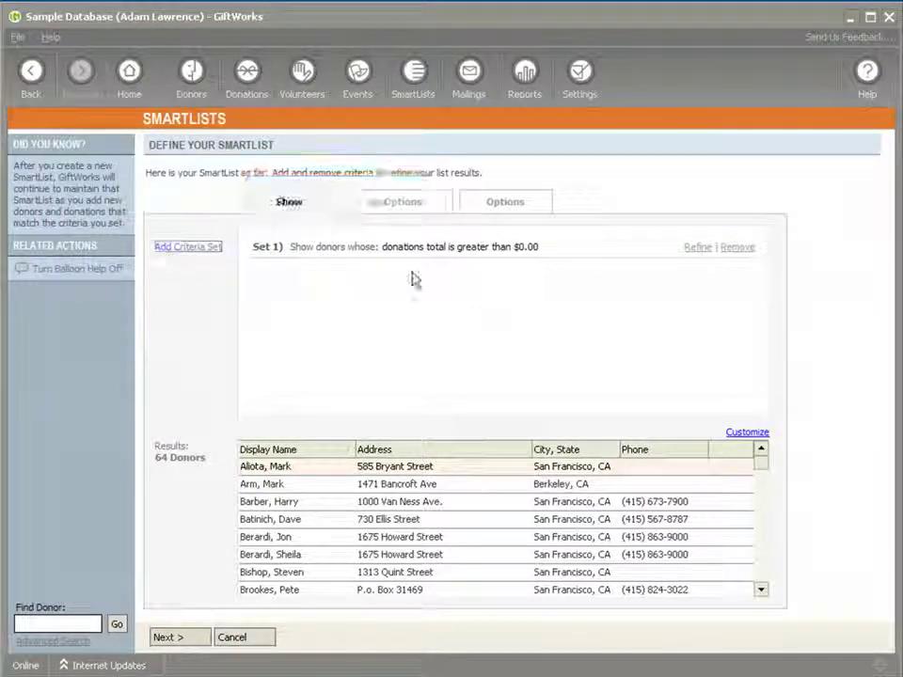
{"action": "left_click", "coordinate": [478, 258]}
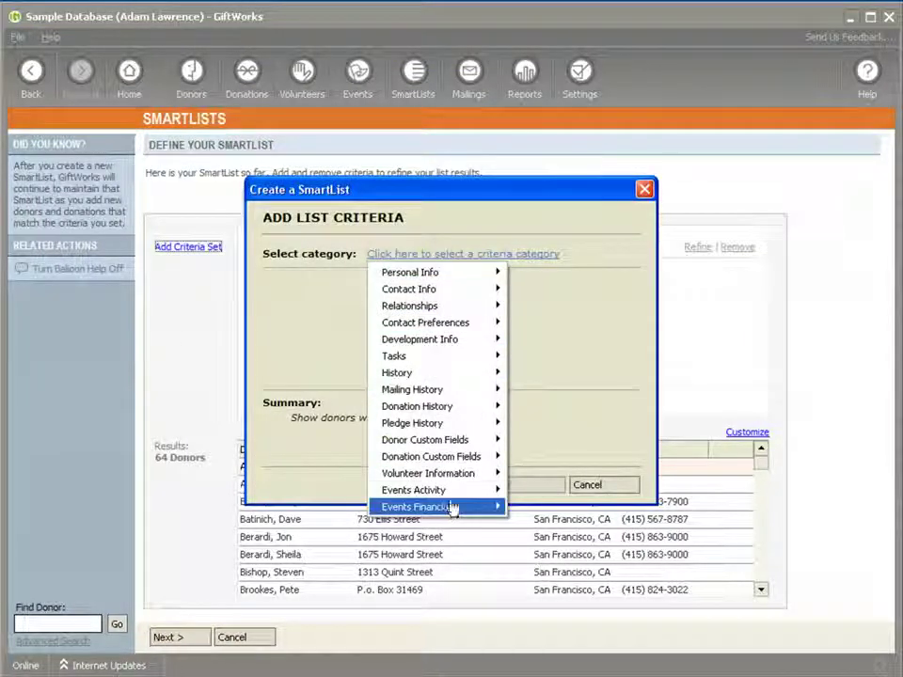
{"action": "mouse_move", "coordinate": [458, 497]}
{"action": "left_click", "coordinate": [640, 121]}
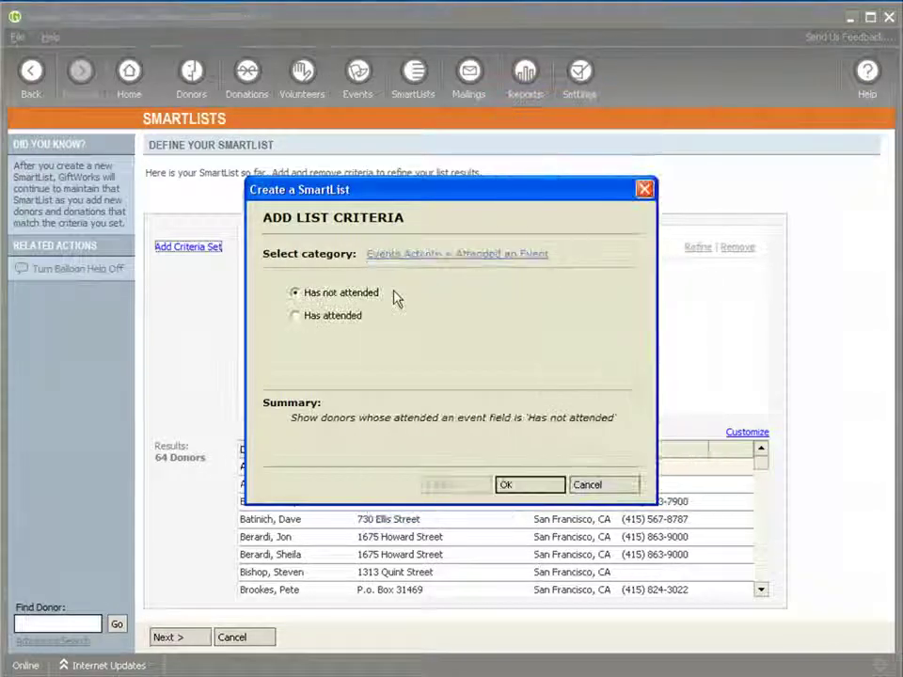
{"action": "left_click", "coordinate": [297, 317]}
{"action": "left_click", "coordinate": [506, 485]}
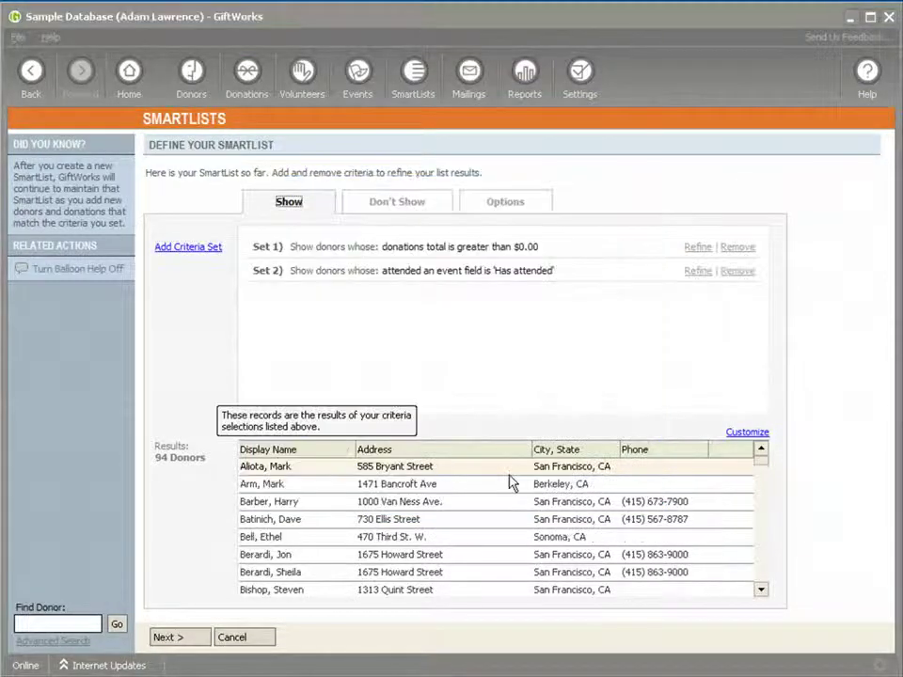
Step: Name the SmartList "Banquet Invitees 2009" and save it
{"action": "left_click", "coordinate": [175, 637]}
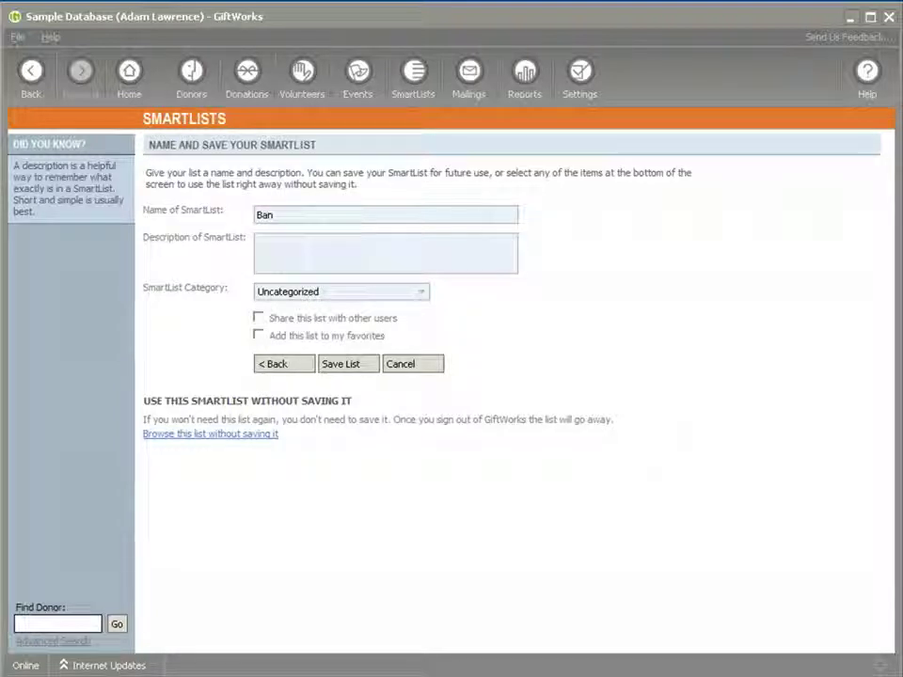
{"action": "type", "text": "quet Invitees"}
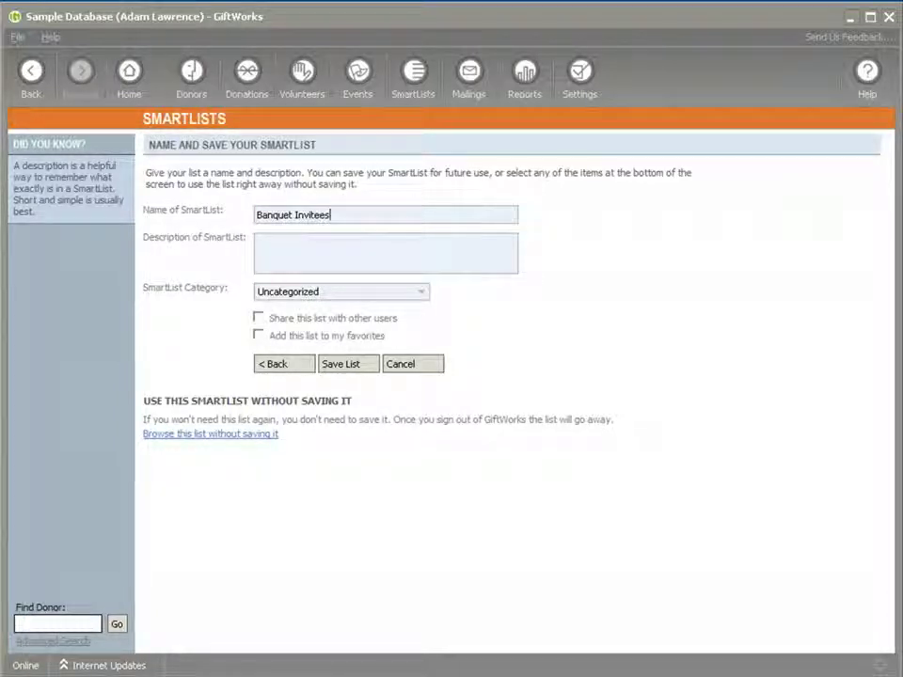
{"action": "type", "text": " 2009"}
{"action": "left_click", "coordinate": [365, 365]}
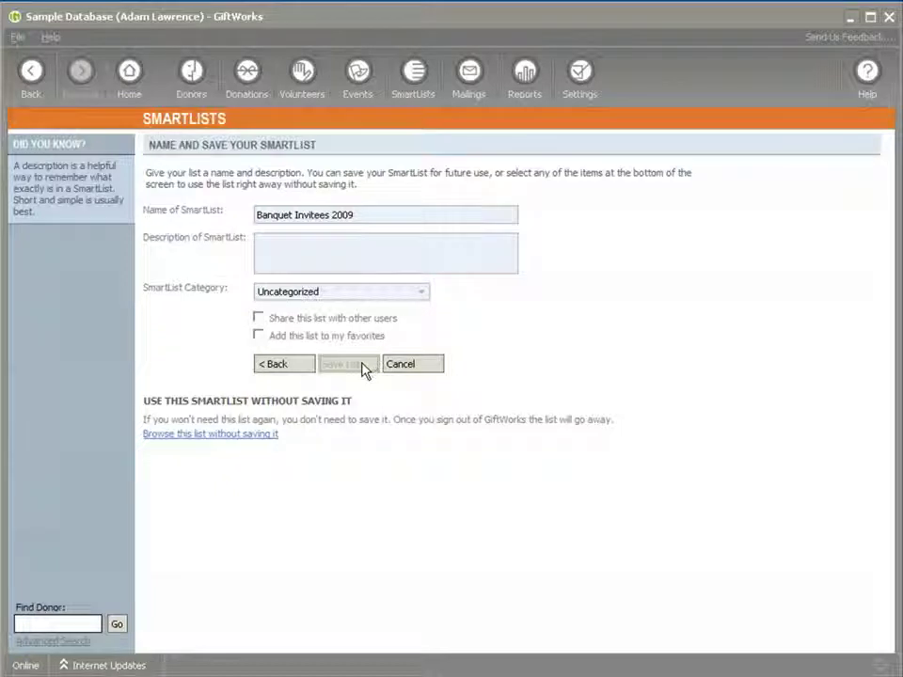
Step: Create a new donor SmartList with the Donation History criterion Total Donations is greater than $5,000
{"action": "left_click", "coordinate": [417, 91]}
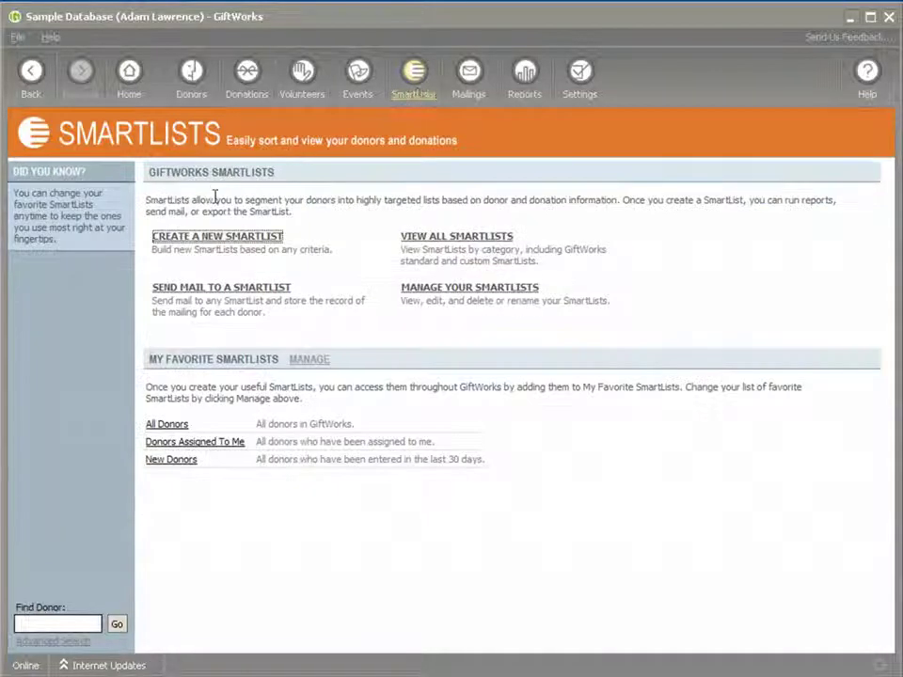
{"action": "left_click", "coordinate": [196, 238]}
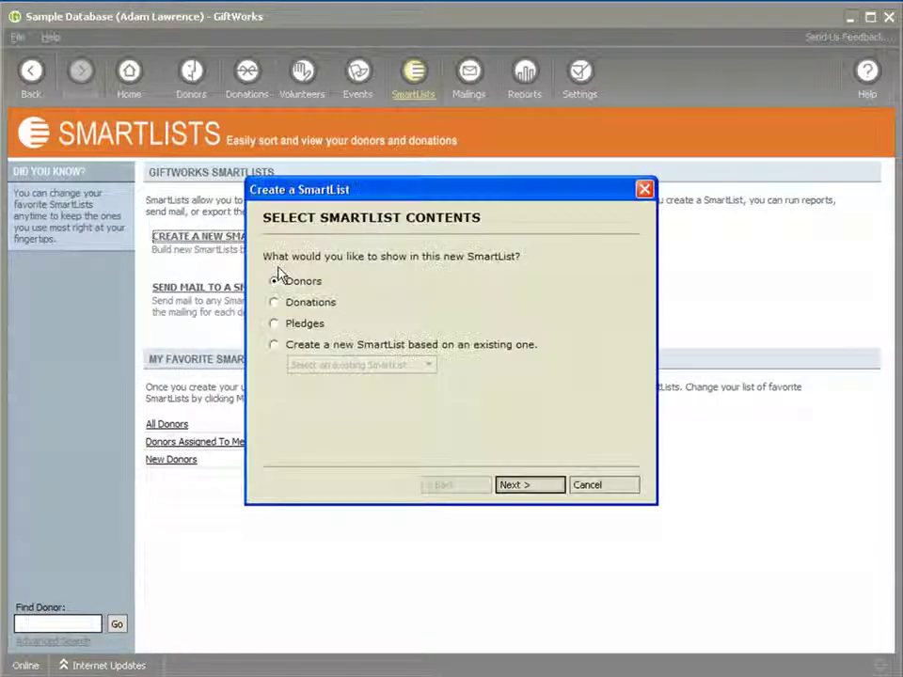
{"action": "left_click", "coordinate": [519, 489]}
{"action": "left_click", "coordinate": [436, 258]}
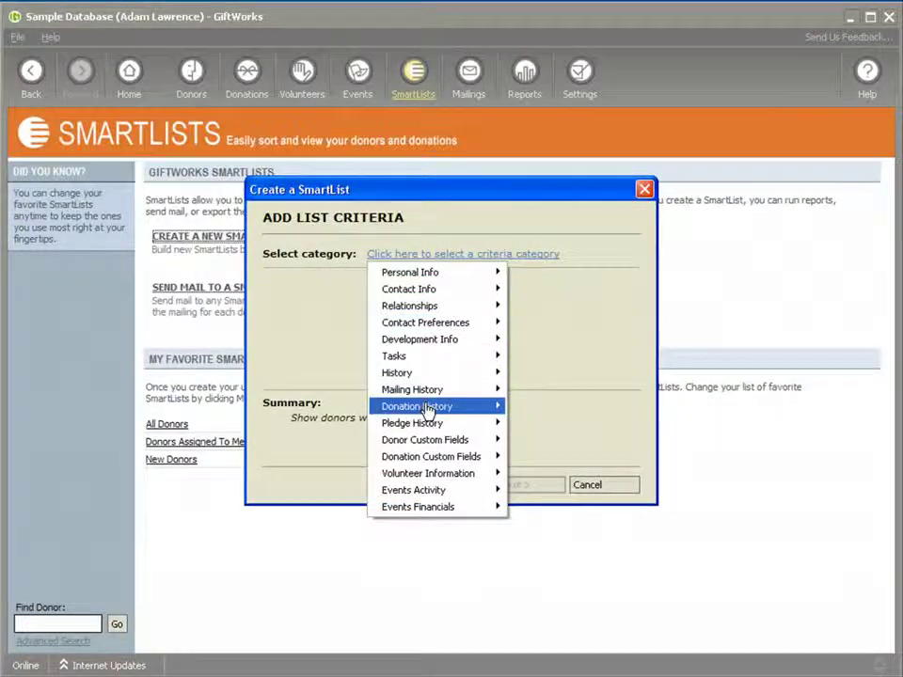
{"action": "mouse_move", "coordinate": [428, 411]}
{"action": "left_click", "coordinate": [523, 141]}
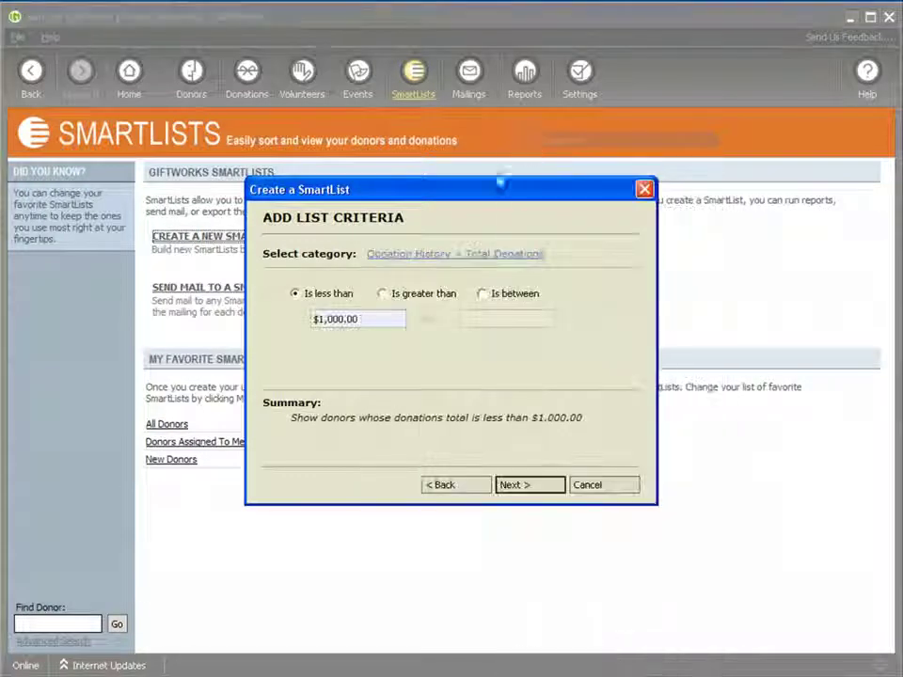
{"action": "left_click", "coordinate": [383, 295]}
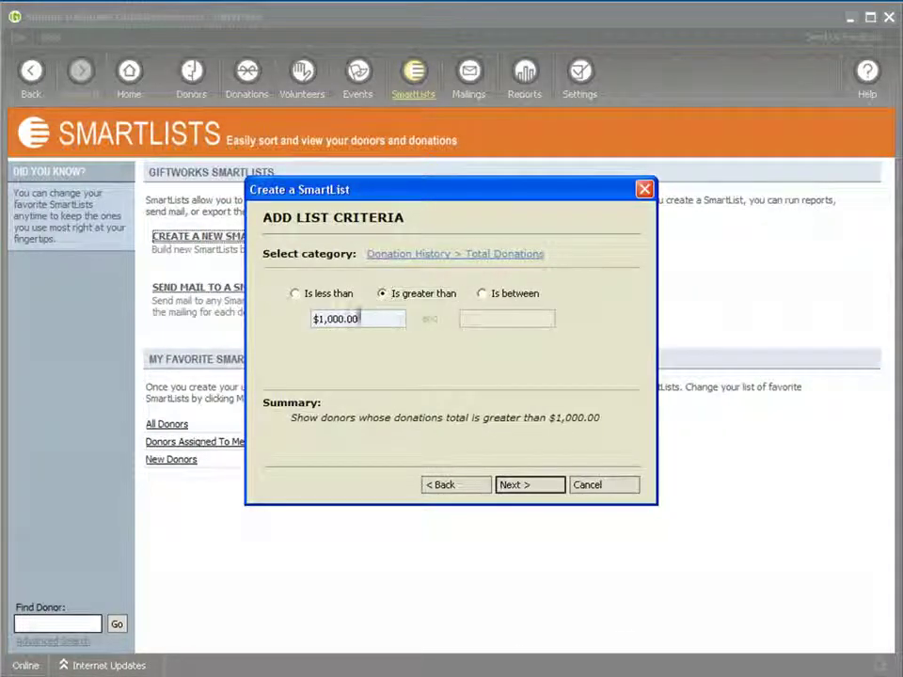
{"action": "left_click_drag", "start_coordinate": [361, 319], "coordinate": [303, 323]}
{"action": "type", "text": "5000"}
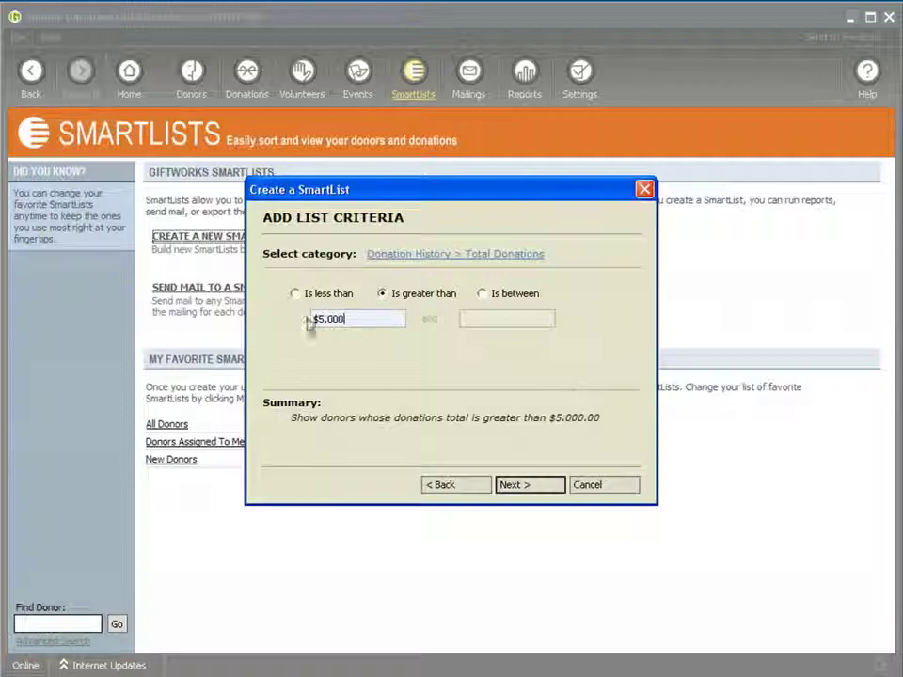
{"action": "left_click", "coordinate": [530, 484]}
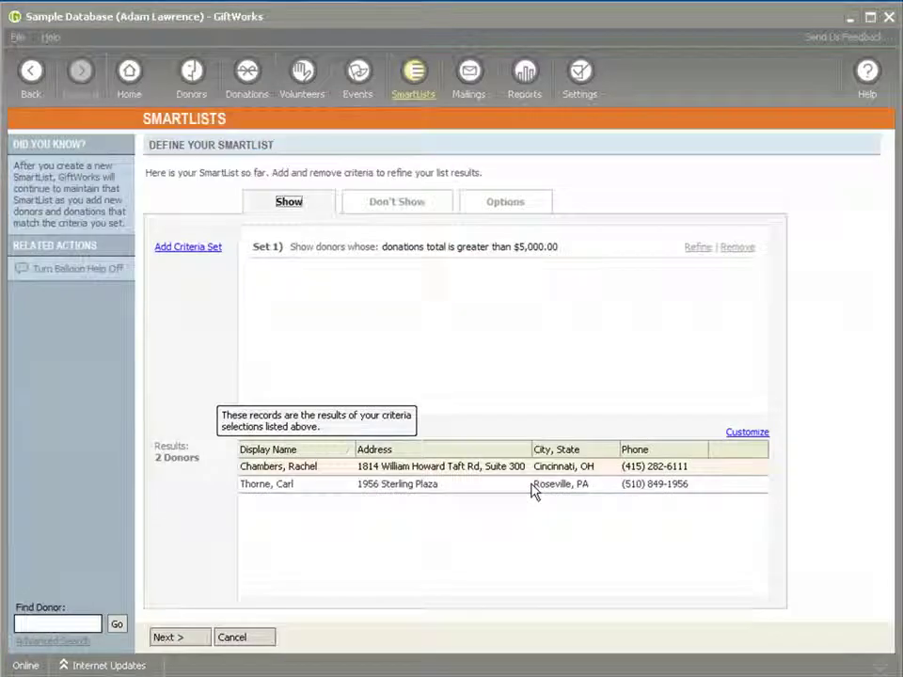
Step: Add a second criteria set to the SmartList showing donors whose Sponsored an Event field is Has sponsored
{"action": "left_click", "coordinate": [190, 248]}
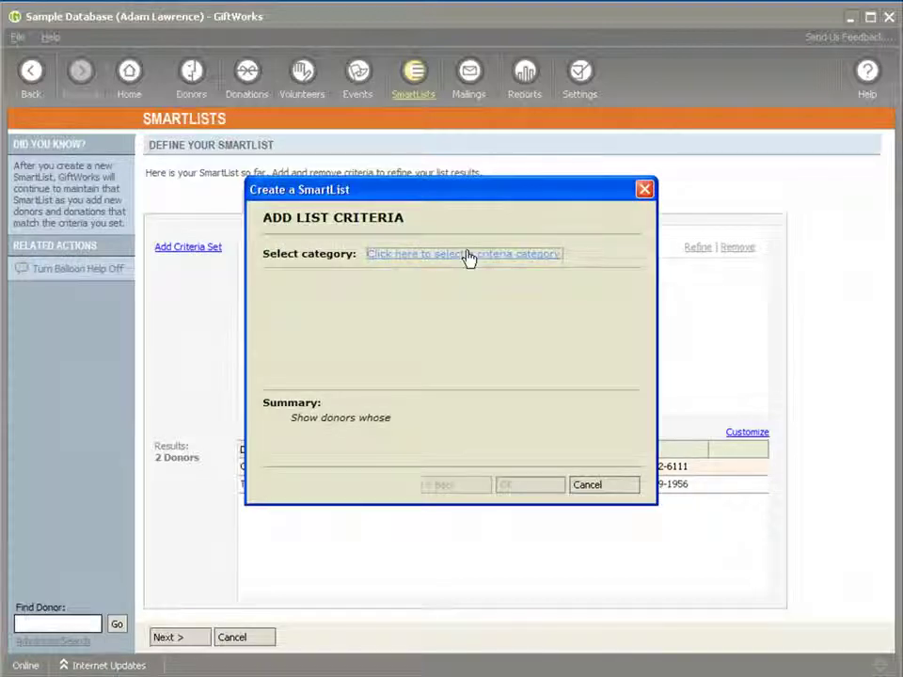
{"action": "left_click", "coordinate": [468, 255]}
{"action": "mouse_move", "coordinate": [447, 492]}
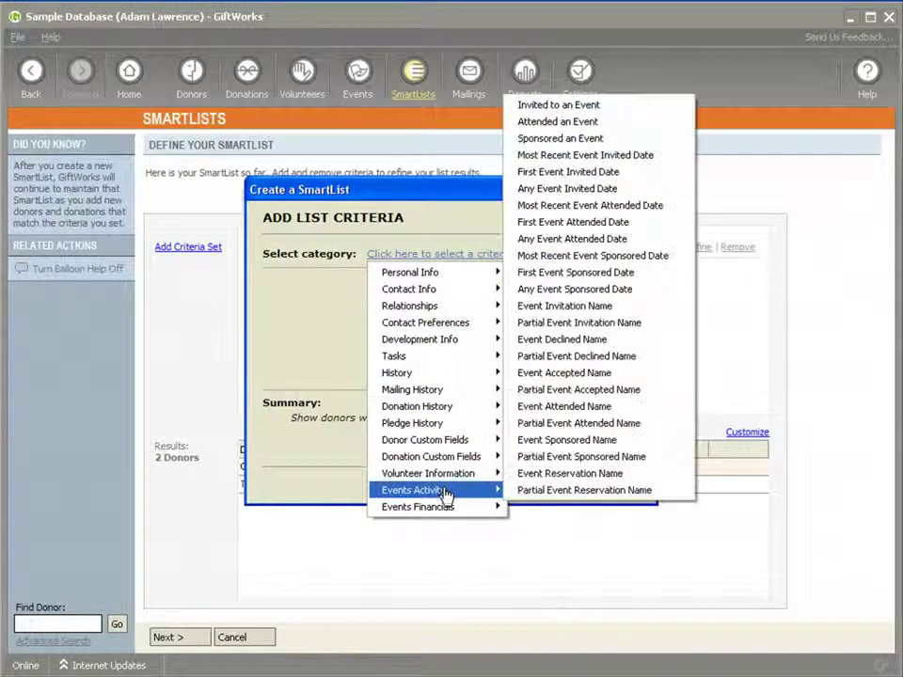
{"action": "left_click", "coordinate": [541, 142]}
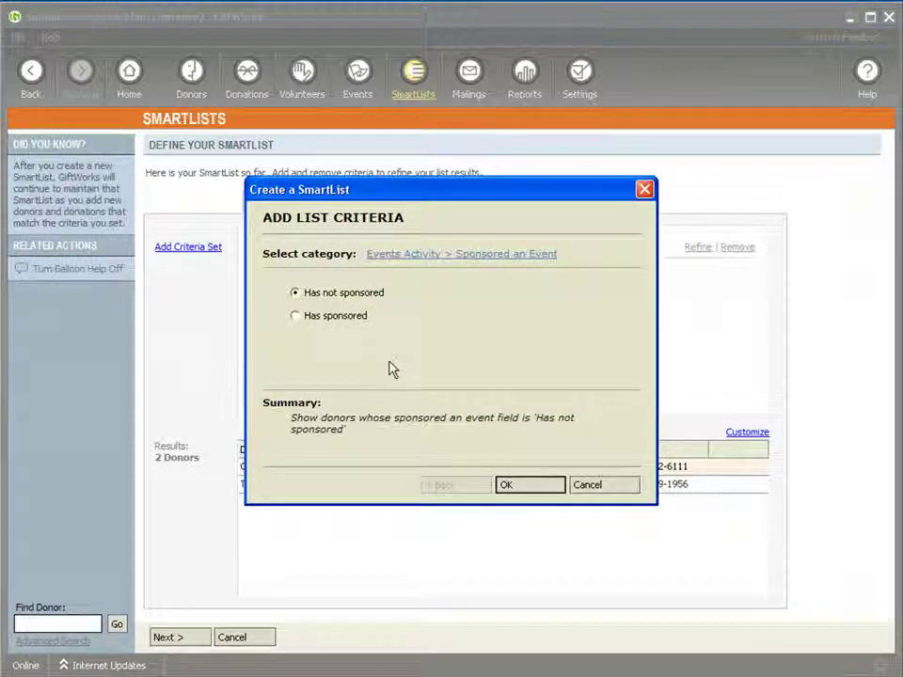
{"action": "left_click", "coordinate": [294, 318]}
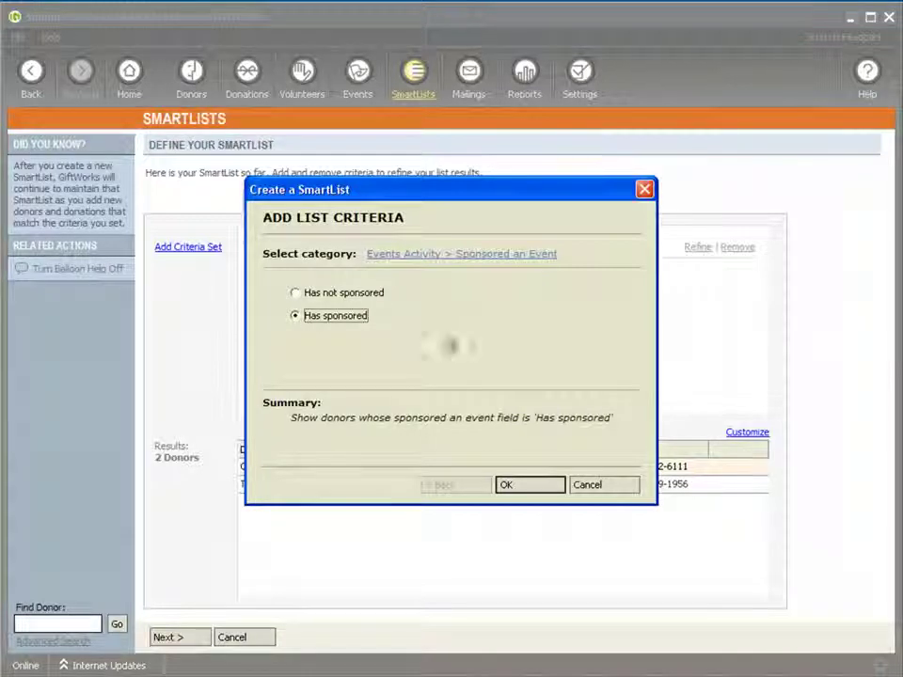
{"action": "left_click", "coordinate": [514, 486]}
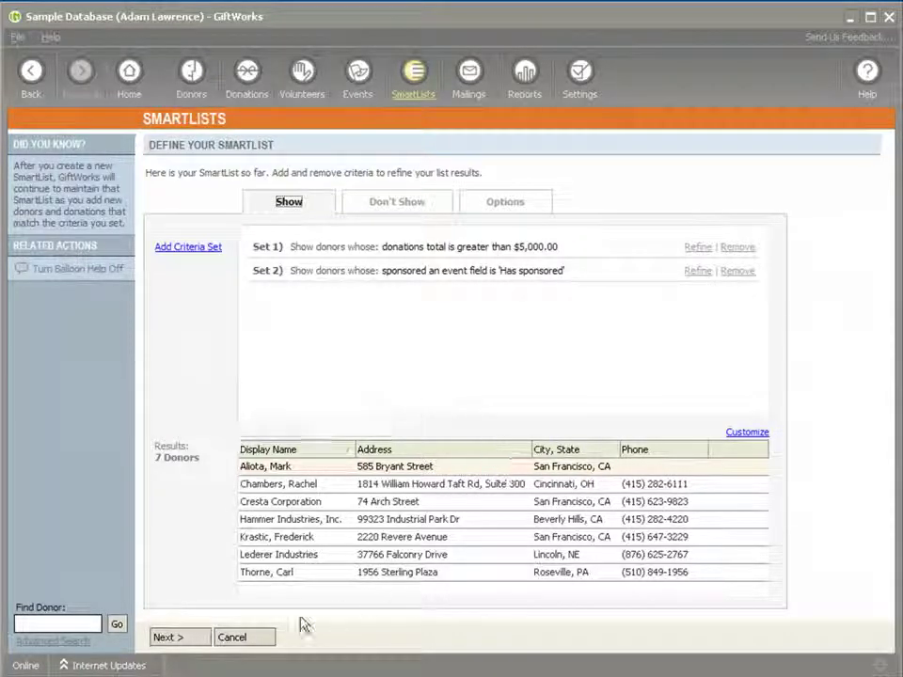
Step: Finish defining the criteria and name the new SmartList "Banquet Sponsors 2009"
{"action": "left_click", "coordinate": [170, 639]}
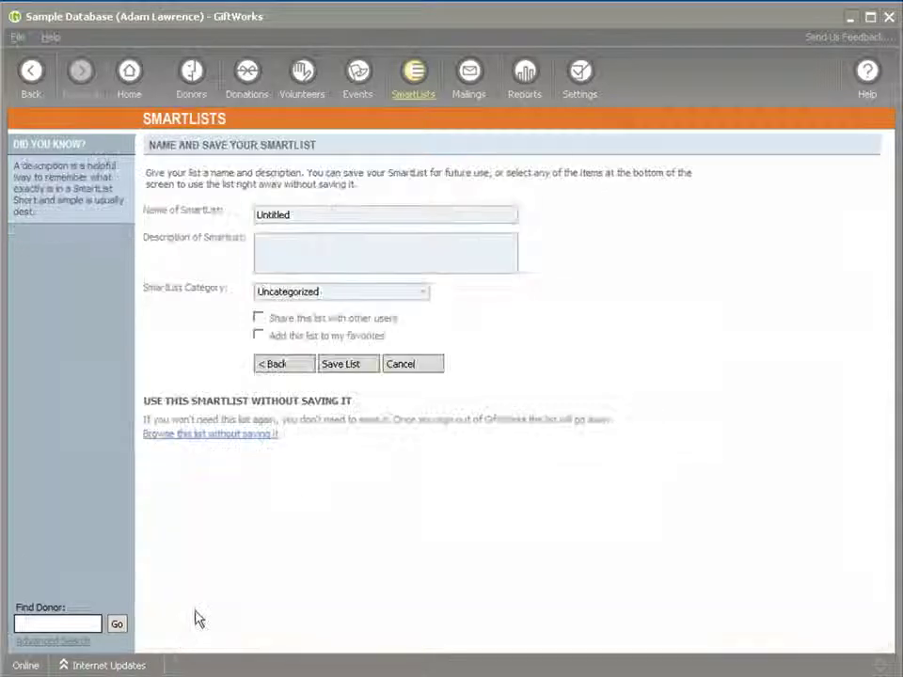
{"action": "left_click_drag", "start_coordinate": [295, 214], "coordinate": [254, 222]}
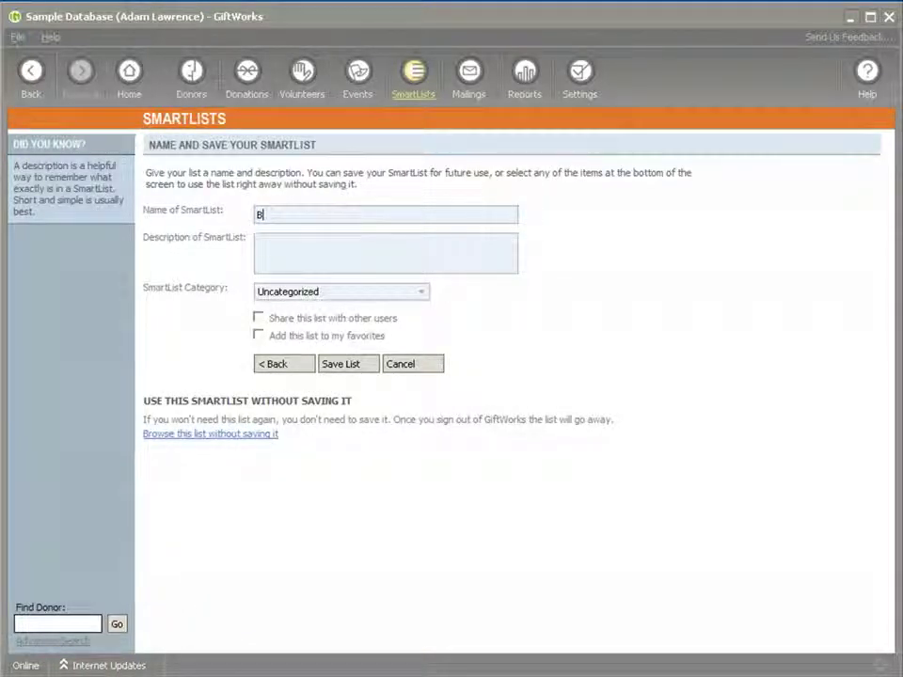
{"action": "type", "text": "Banquet"}
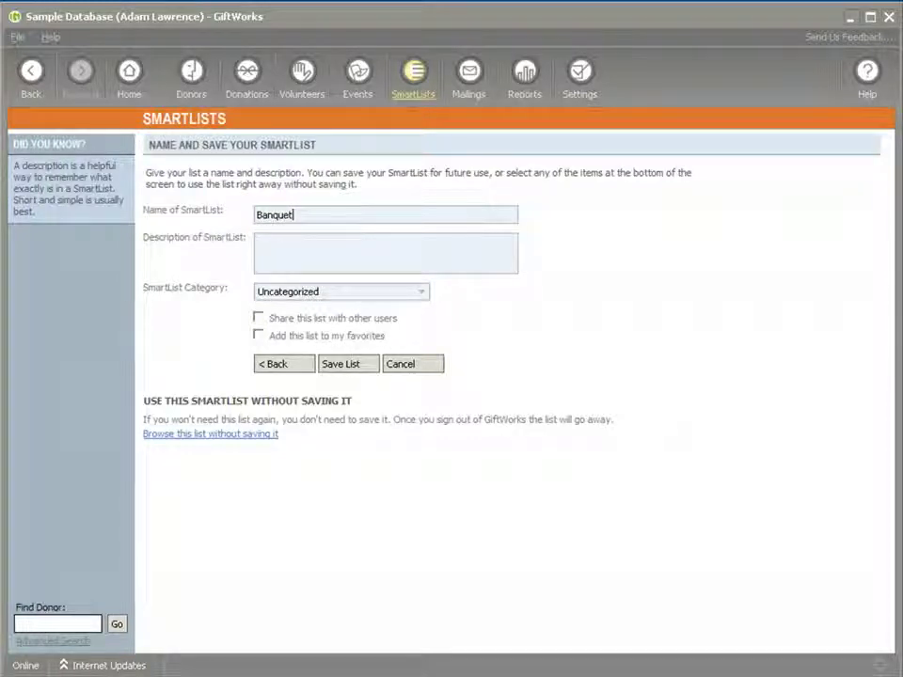
{"action": "type", "text": " Spons"}
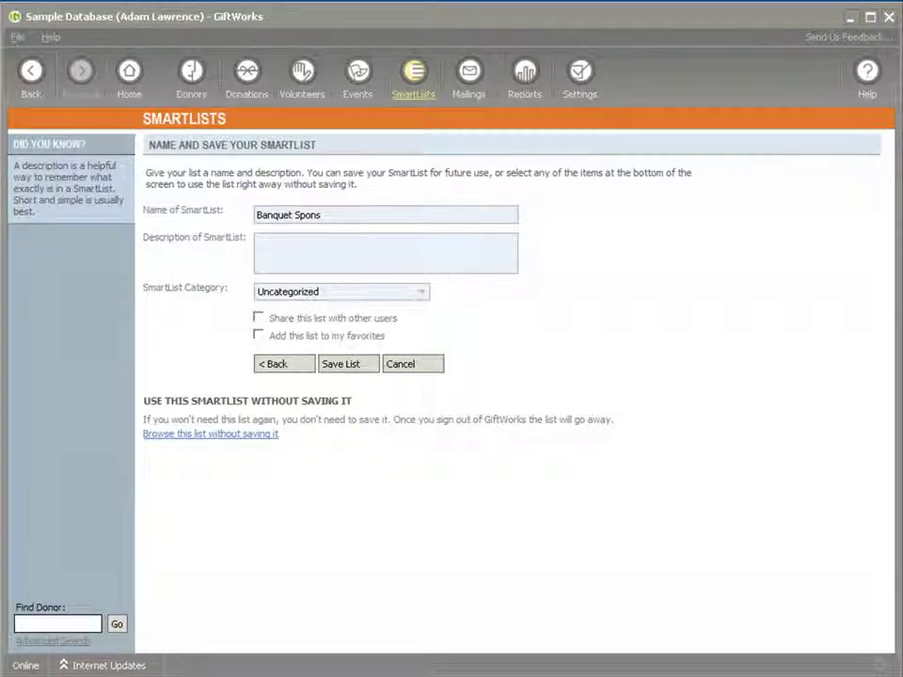
{"action": "type", "text": "ors 2009"}
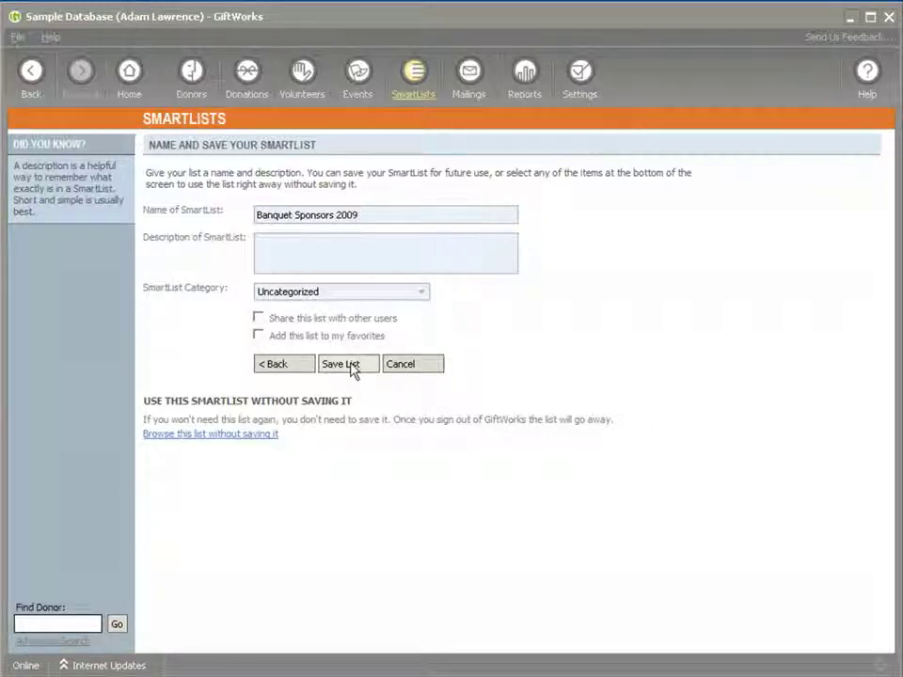
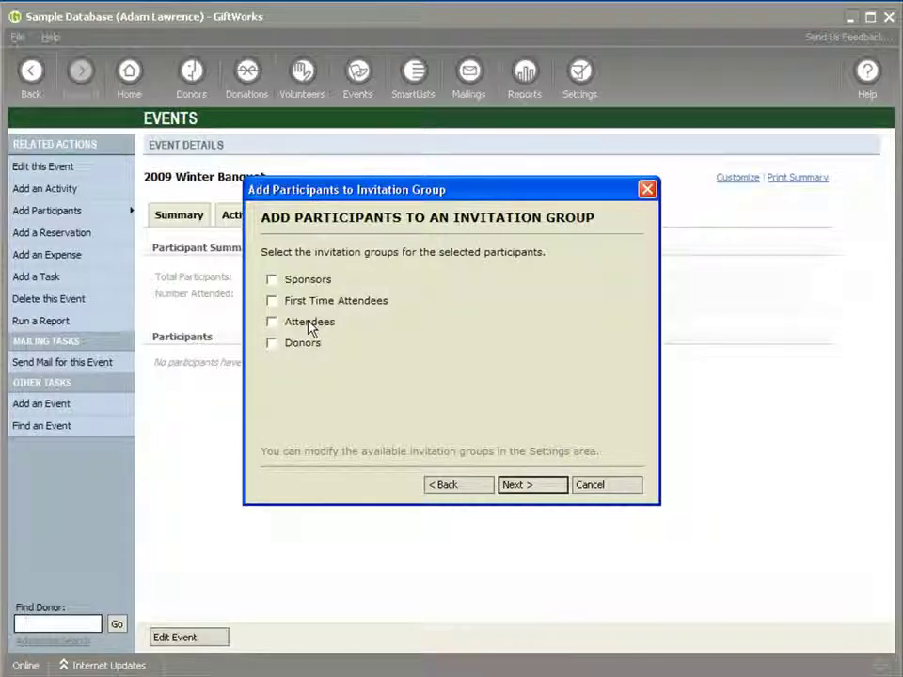
Step: Assign the selected participants to the Attendees invitation group and add them to the 2009 Winter Banquet
{"action": "left_click", "coordinate": [272, 322]}
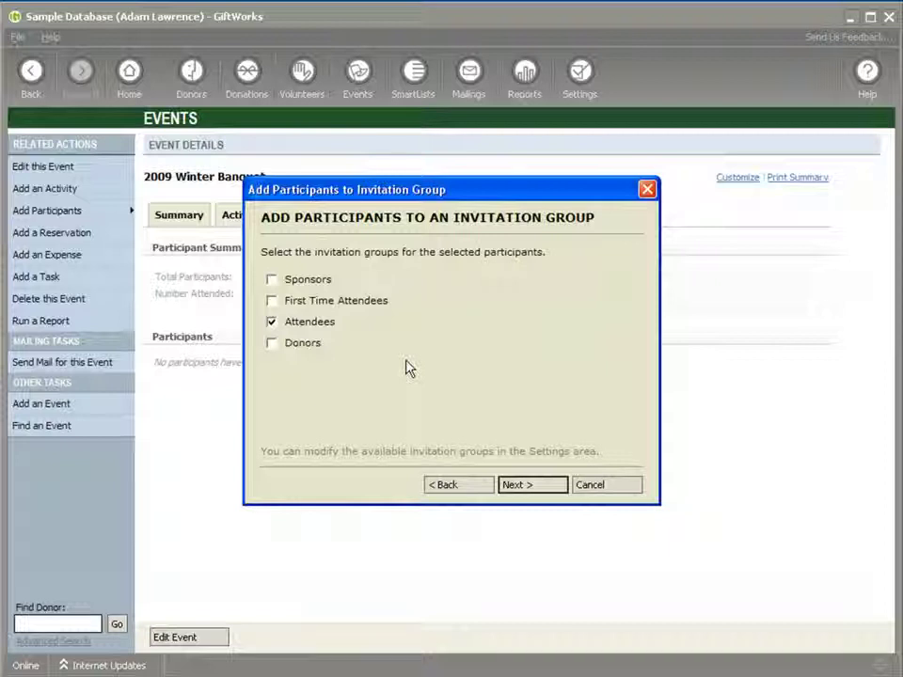
{"action": "left_click", "coordinate": [531, 486]}
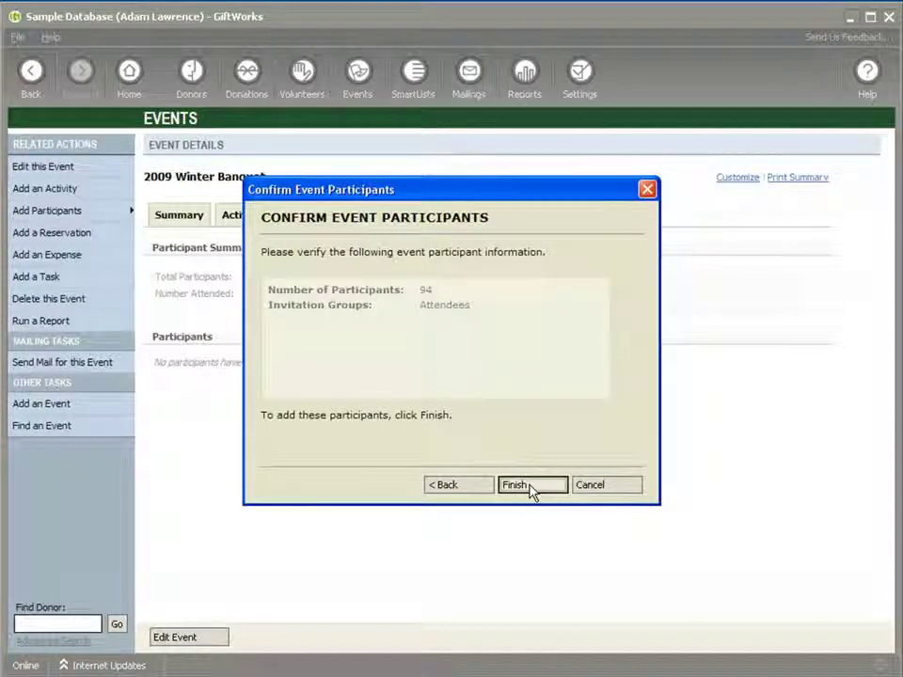
{"action": "left_click", "coordinate": [530, 487]}
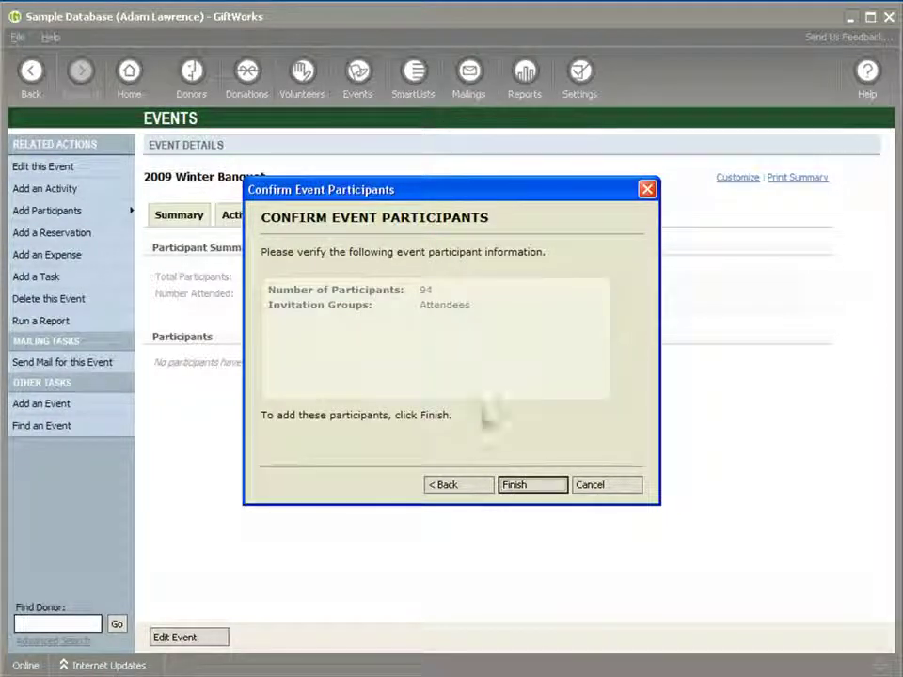
{"action": "left_click", "coordinate": [518, 489]}
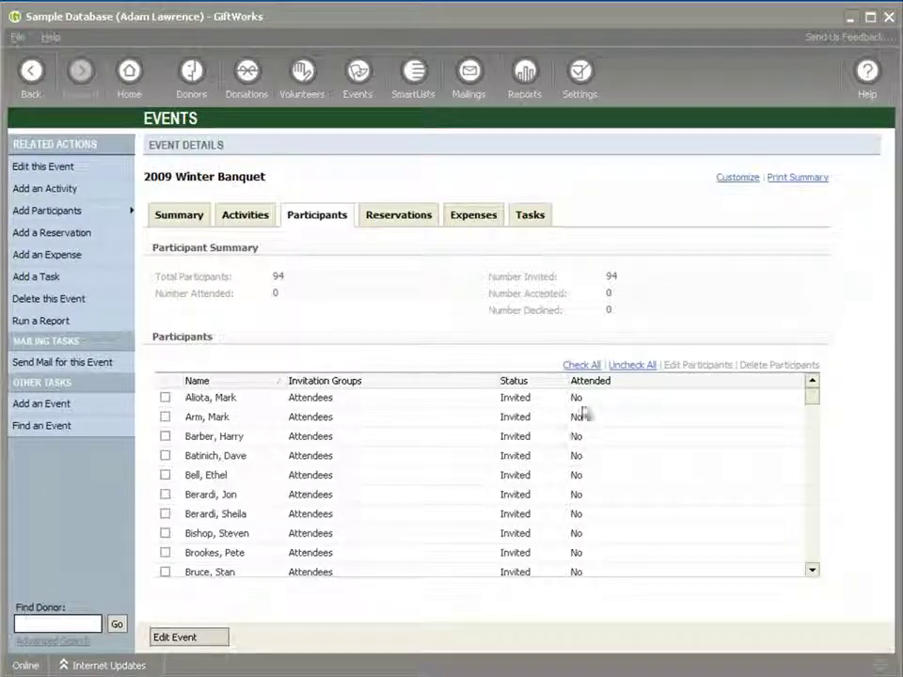
Step: Examine the status, invitation group and attendance options of the first participant in the list without changing them
{"action": "right_click", "coordinate": [224, 400]}
{"action": "left_click", "coordinate": [244, 407]}
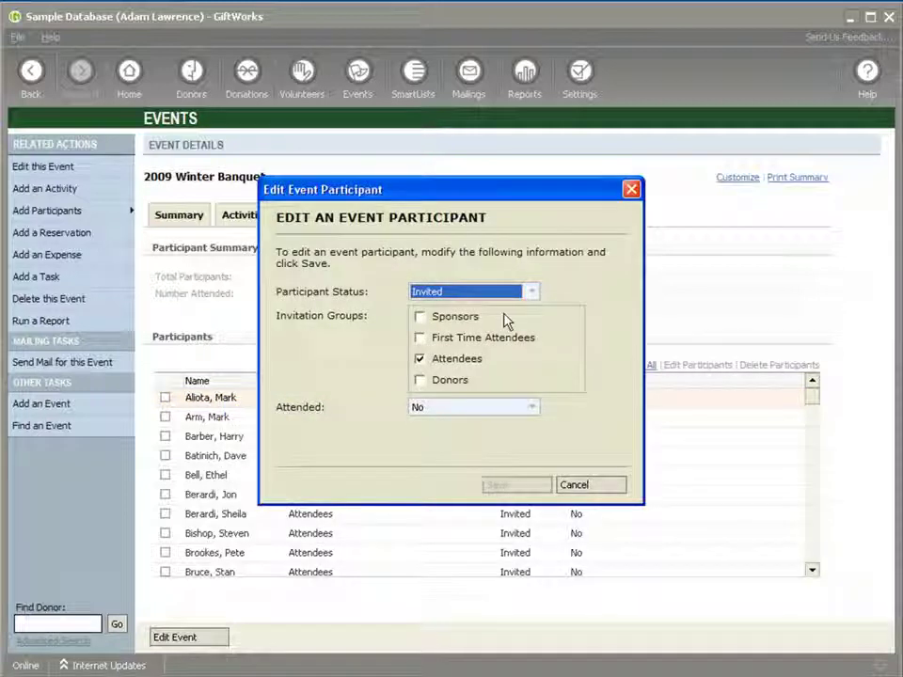
{"action": "left_click", "coordinate": [531, 298]}
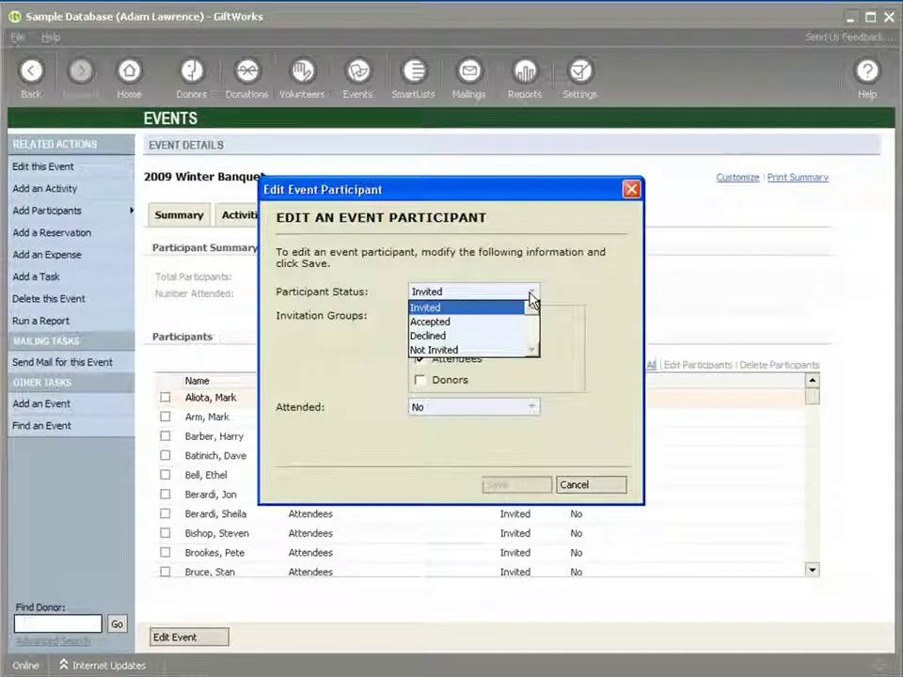
{"action": "left_click", "coordinate": [454, 303]}
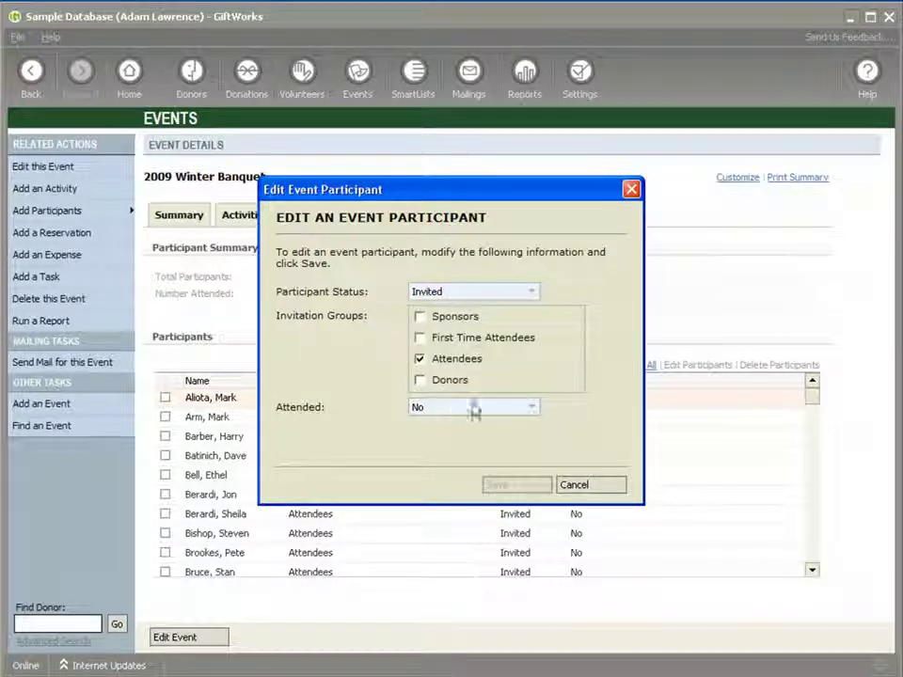
{"action": "left_click", "coordinate": [521, 411]}
{"action": "left_click", "coordinate": [521, 414]}
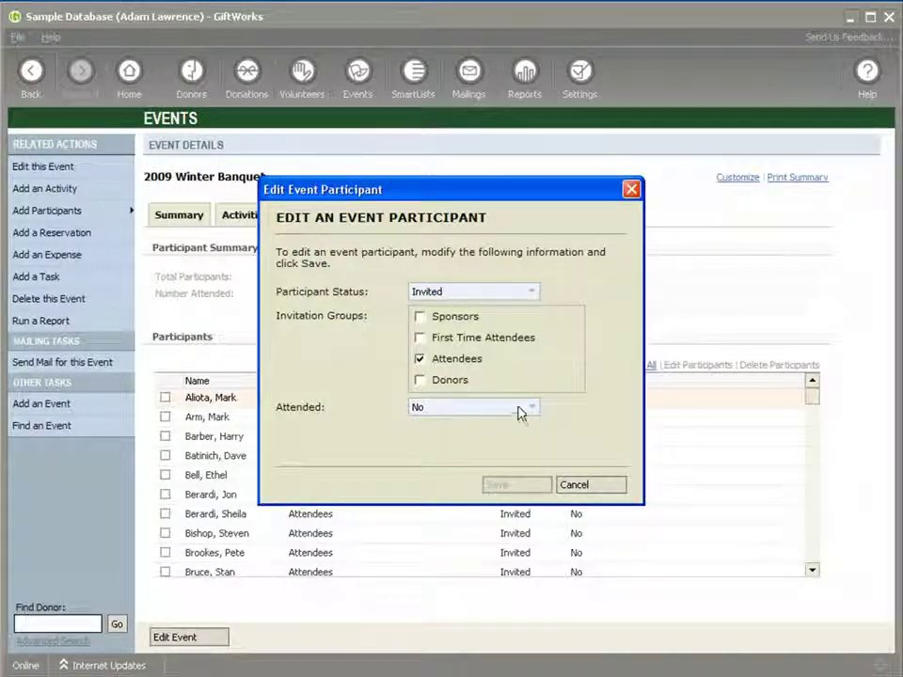
{"action": "left_click", "coordinate": [579, 486]}
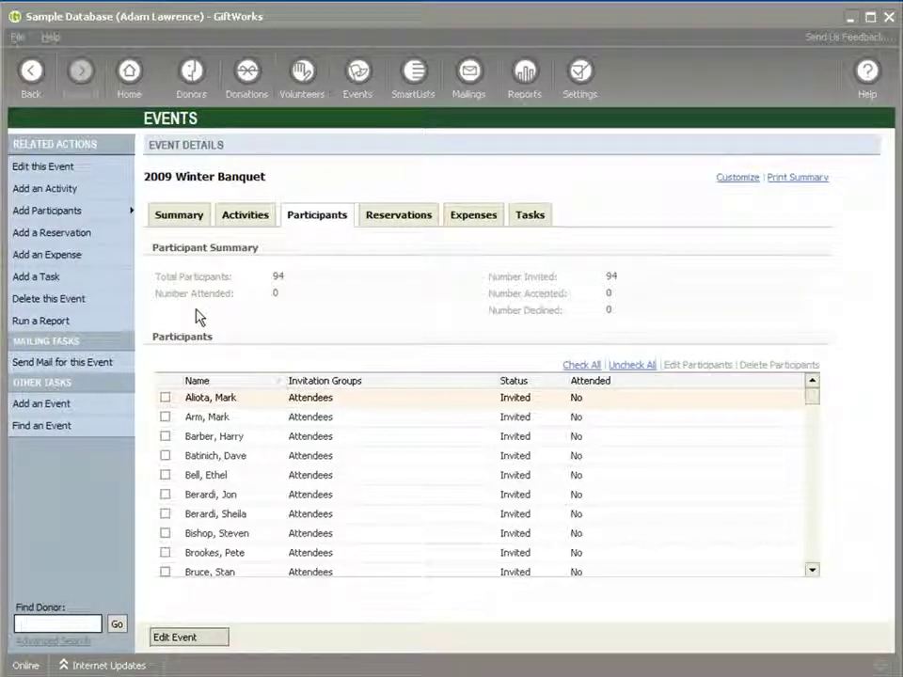
Step: Look at the donor search for adding a single participant to the banquet, without adding anyone
{"action": "left_click", "coordinate": [76, 215]}
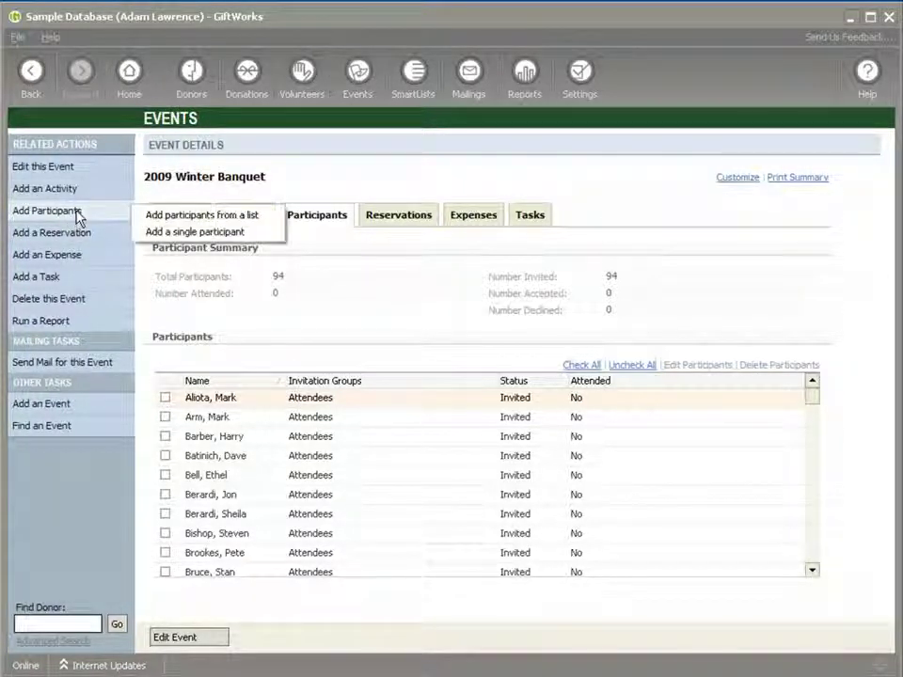
{"action": "left_click", "coordinate": [156, 233]}
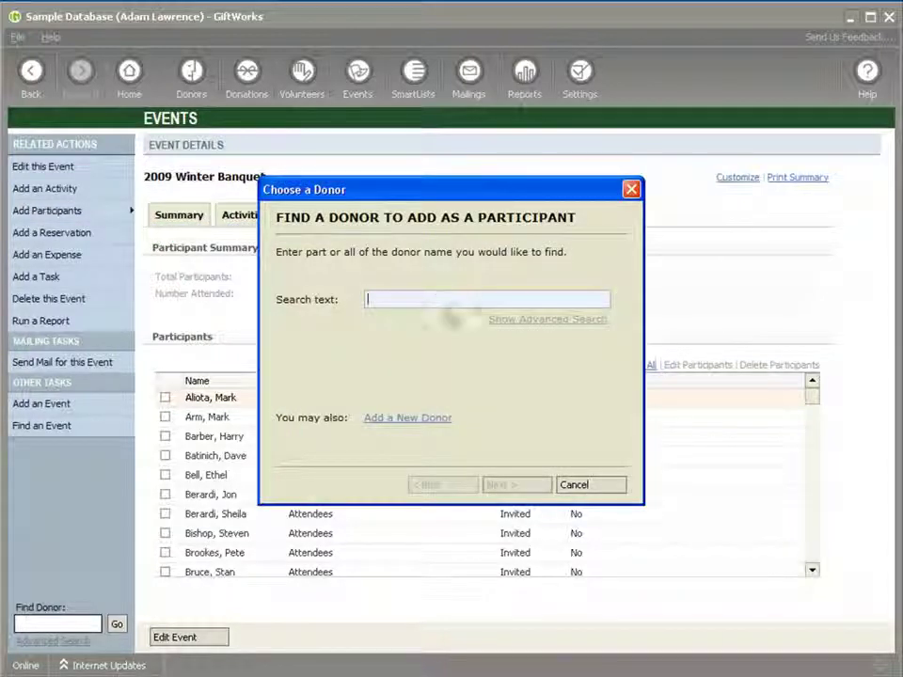
{"action": "left_click", "coordinate": [577, 486]}
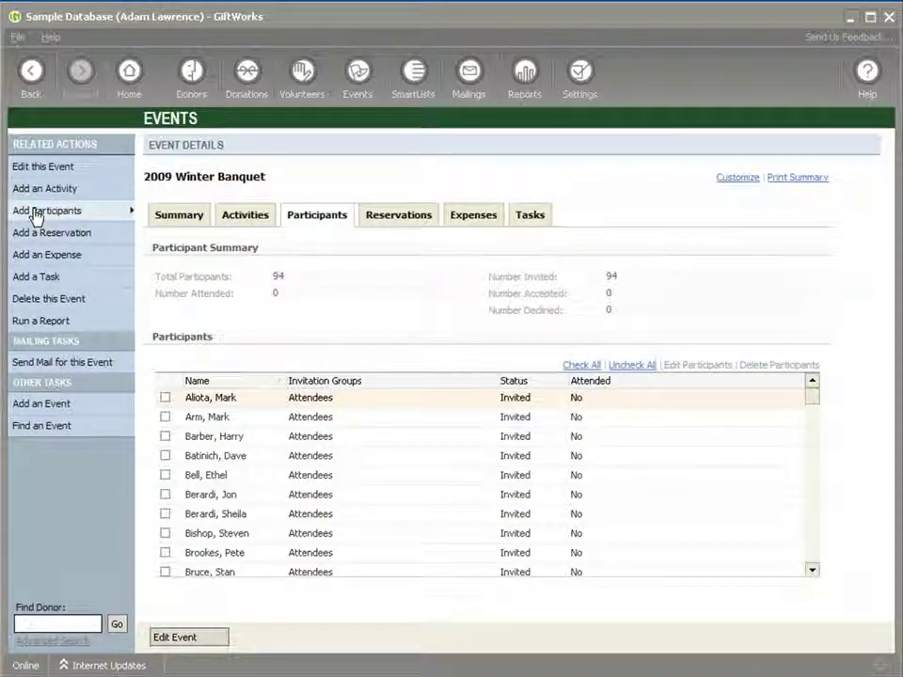
Step: Add the participants from the "Banquet Sponsors 2009" SmartList to the 2009 Winter Banquet in the Sponsors invitation group
{"action": "left_click", "coordinate": [65, 215]}
{"action": "left_click", "coordinate": [159, 216]}
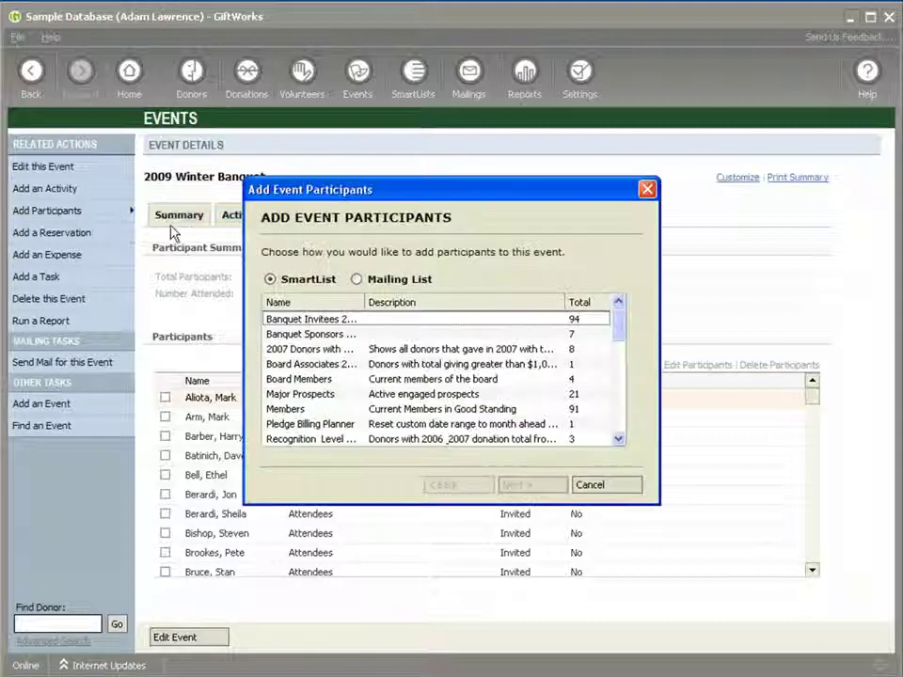
{"action": "left_click", "coordinate": [319, 336]}
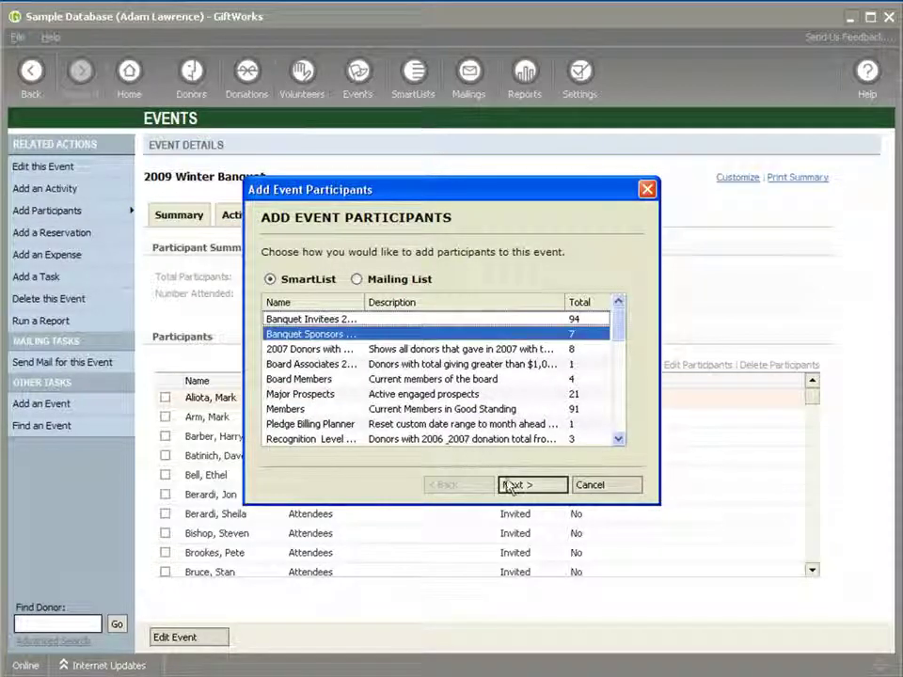
{"action": "left_click", "coordinate": [527, 487]}
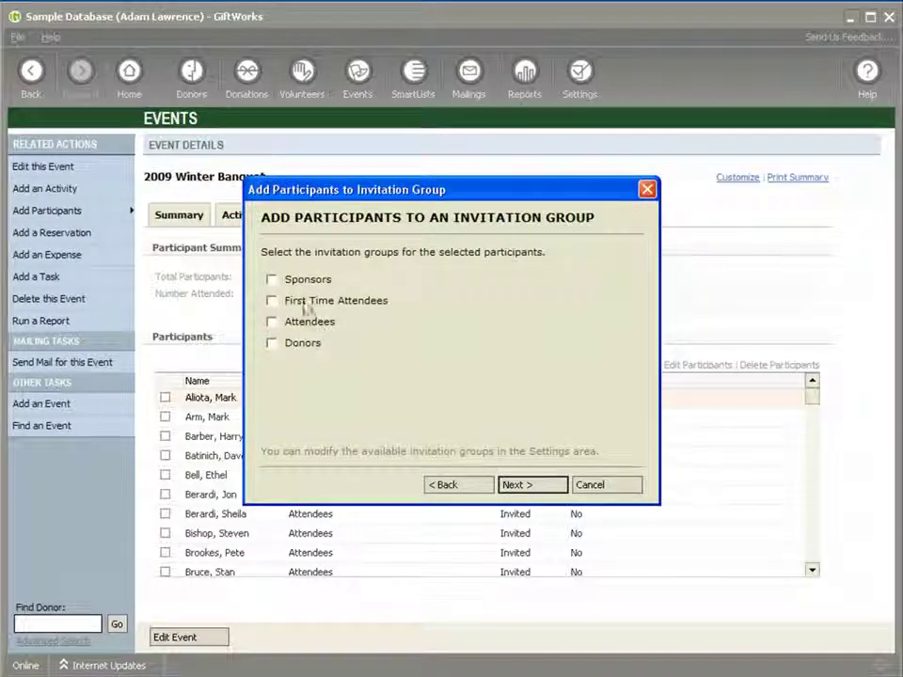
{"action": "left_click", "coordinate": [272, 280]}
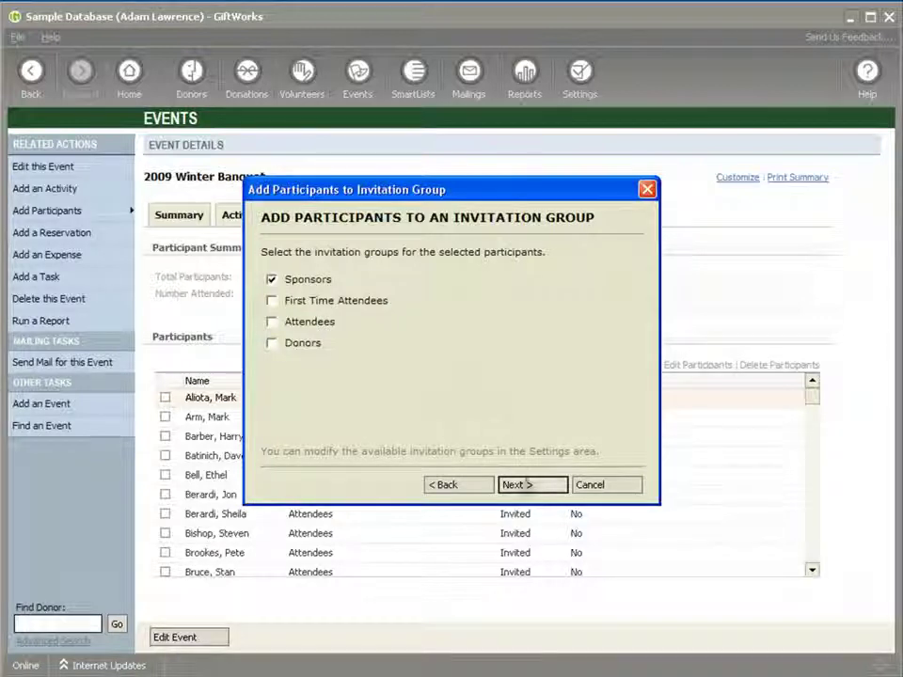
{"action": "left_click", "coordinate": [535, 489]}
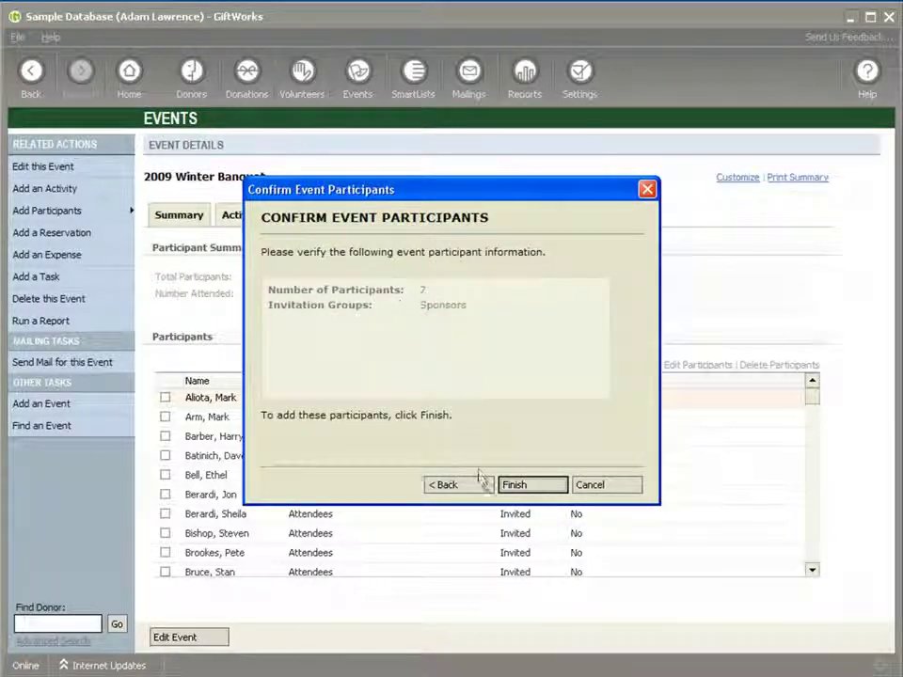
{"action": "left_click", "coordinate": [534, 490]}
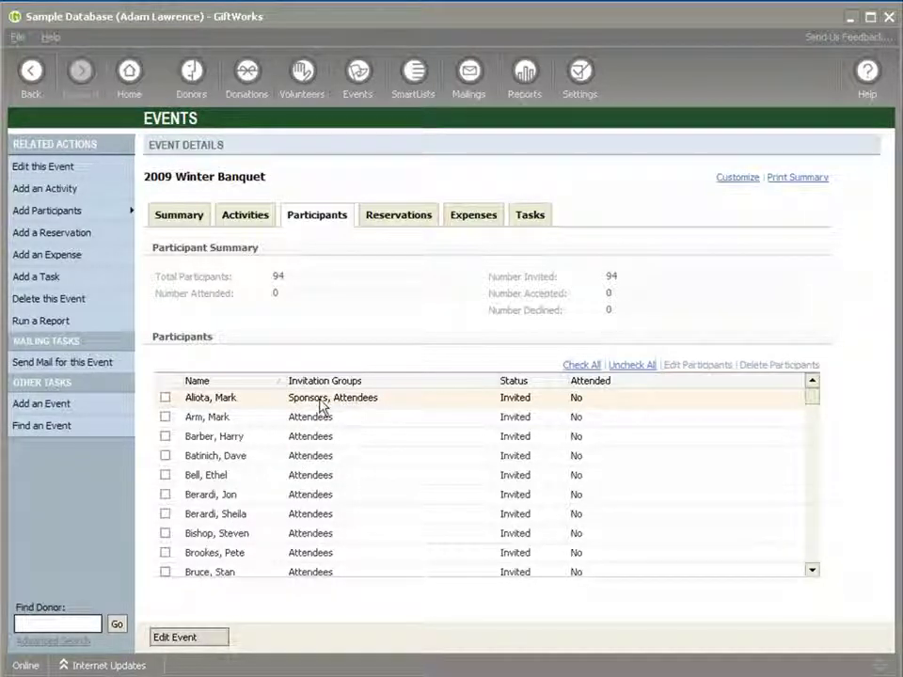
Step: Sort the participant list by invitation group in both directions to examine which participants belong to the Sponsors group
{"action": "left_click", "coordinate": [444, 383]}
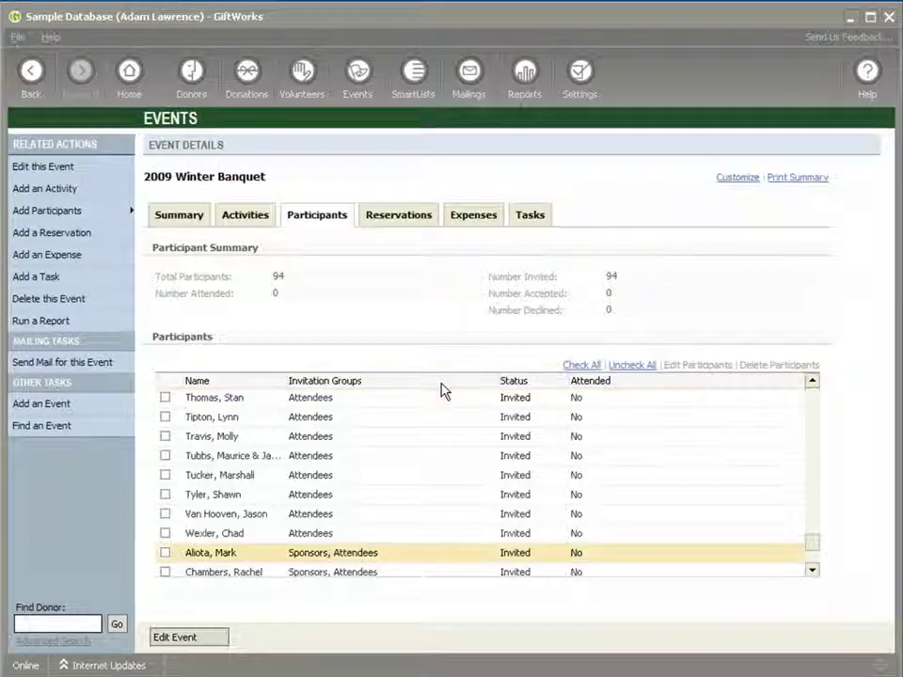
{"action": "left_click", "coordinate": [454, 383]}
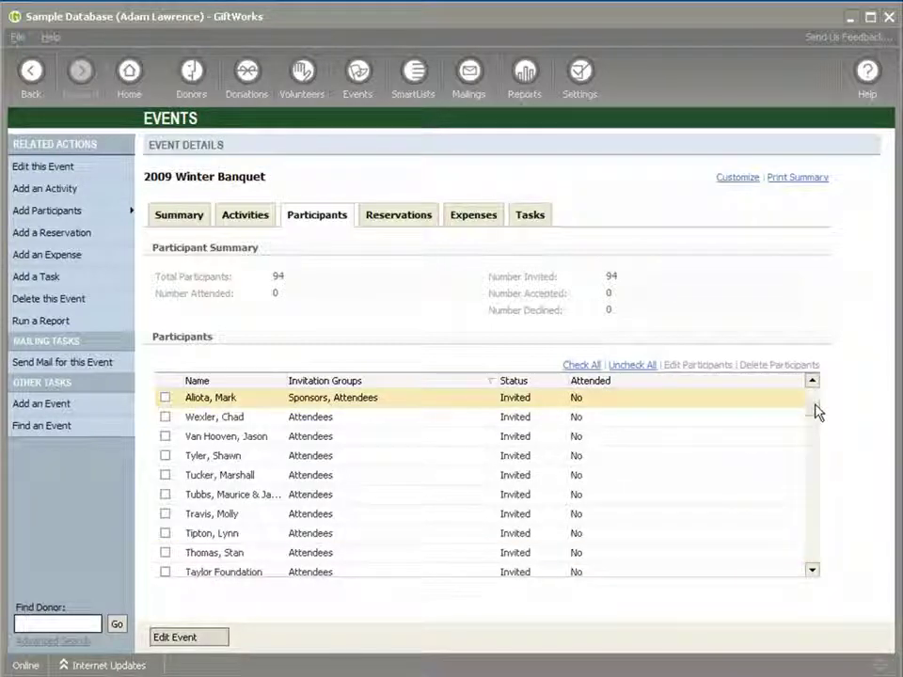
{"action": "left_click_drag", "start_coordinate": [817, 413], "coordinate": [816, 397]}
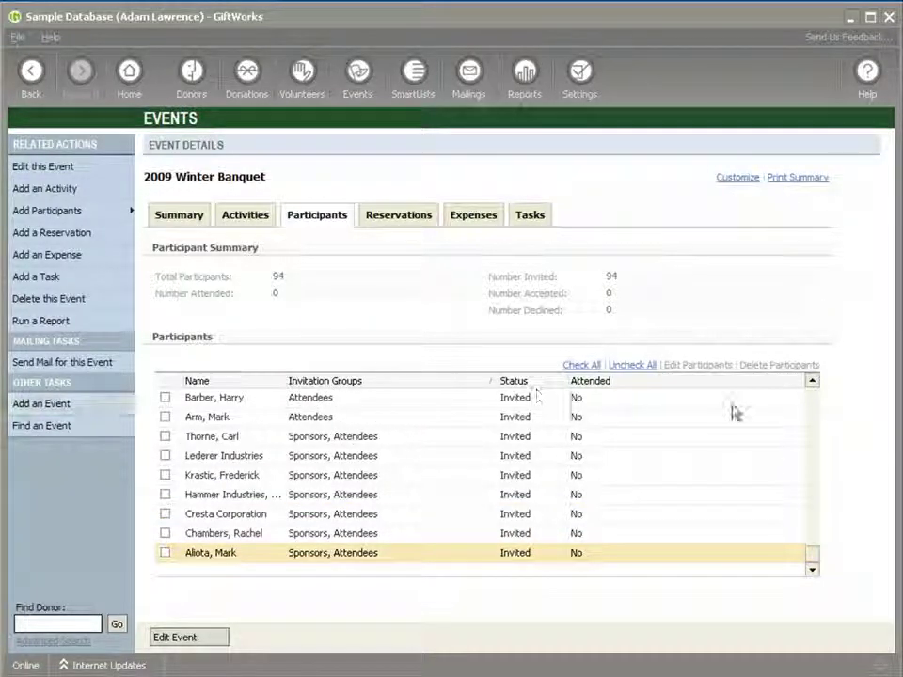
{"action": "left_click_drag", "start_coordinate": [813, 557], "coordinate": [815, 397]}
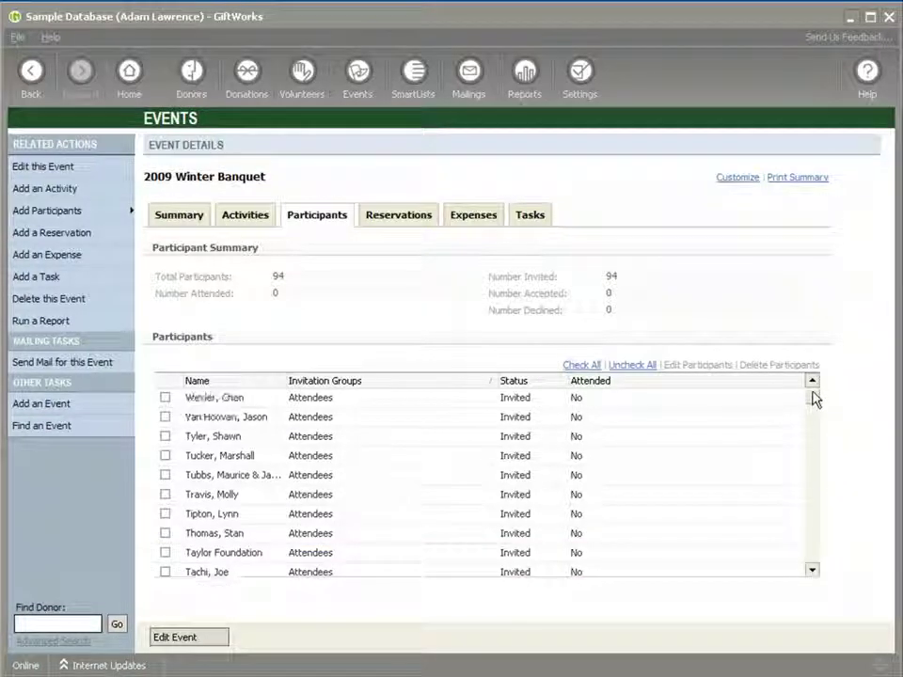
Step: Start a letters-only mailing for the banquet to the Attendees invitation group, keeping all its recipients and the default sorting
{"action": "left_click", "coordinate": [87, 363]}
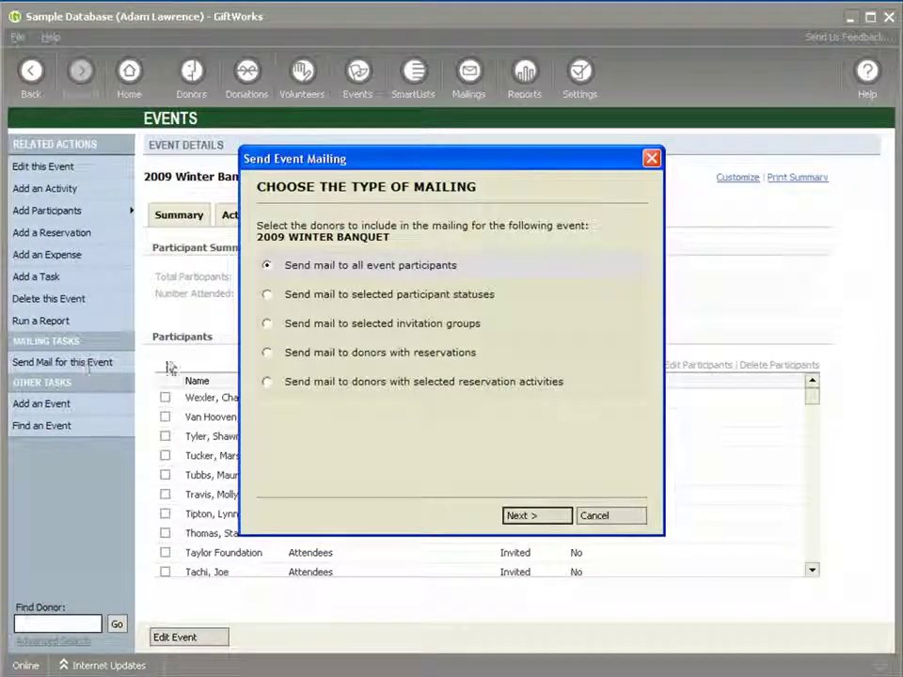
{"action": "left_click", "coordinate": [296, 298]}
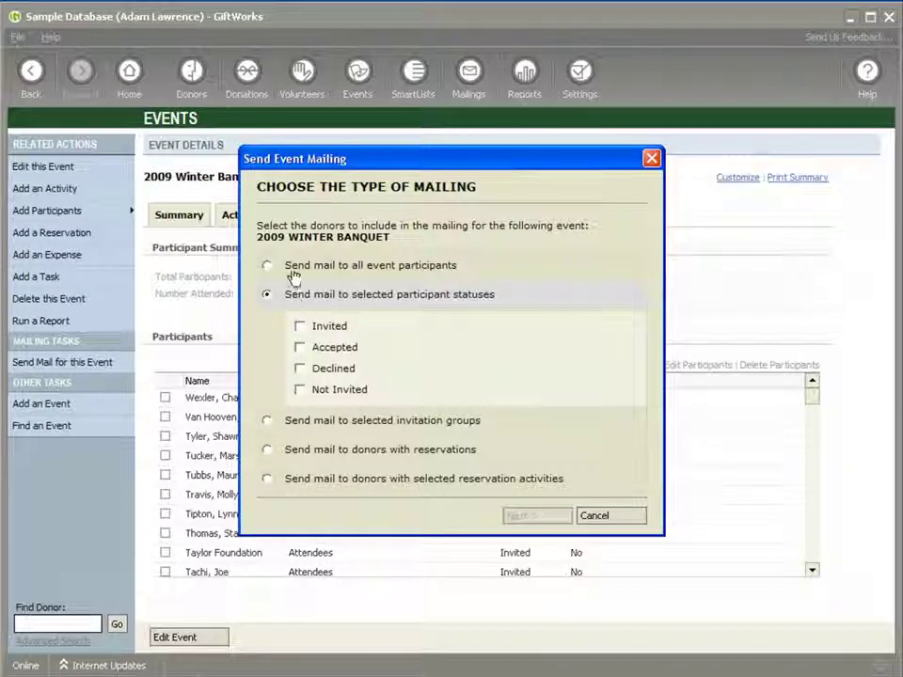
{"action": "left_click", "coordinate": [296, 274]}
{"action": "left_click", "coordinate": [282, 325]}
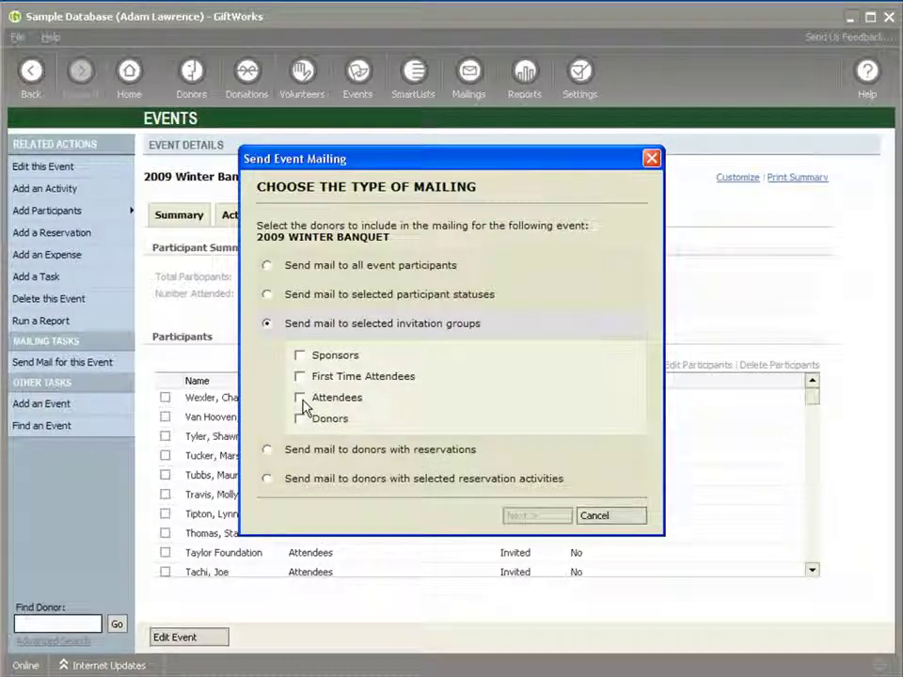
{"action": "left_click", "coordinate": [300, 398]}
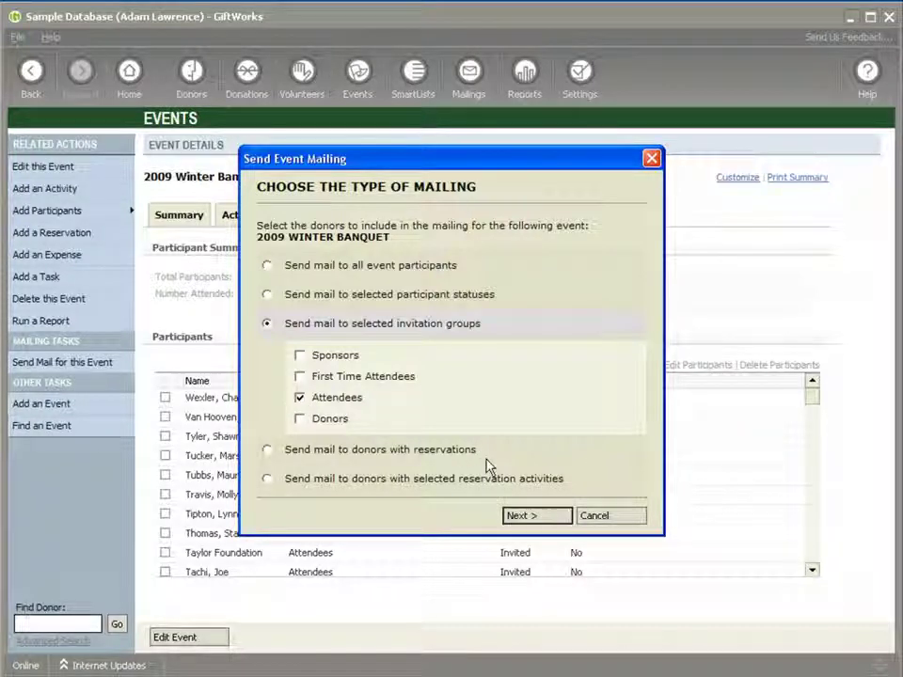
{"action": "left_click", "coordinate": [531, 518]}
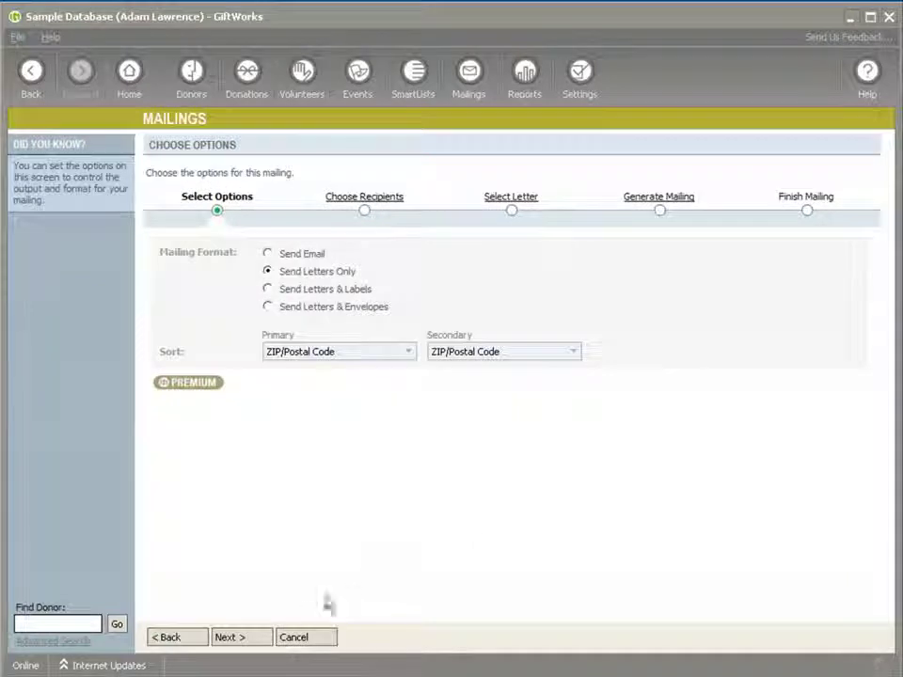
{"action": "left_click", "coordinate": [236, 641]}
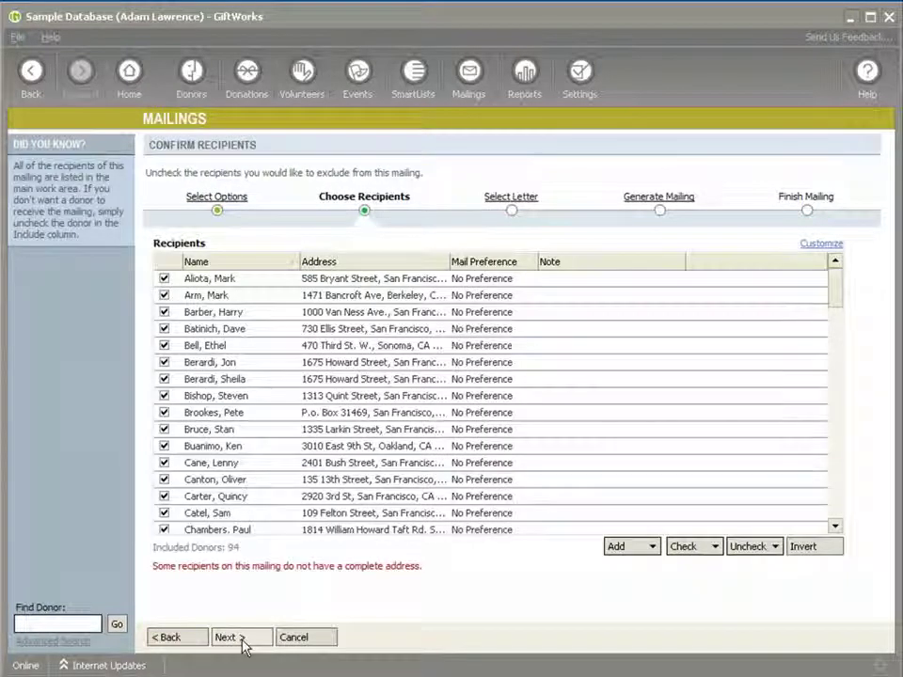
{"action": "left_click", "coordinate": [241, 640]}
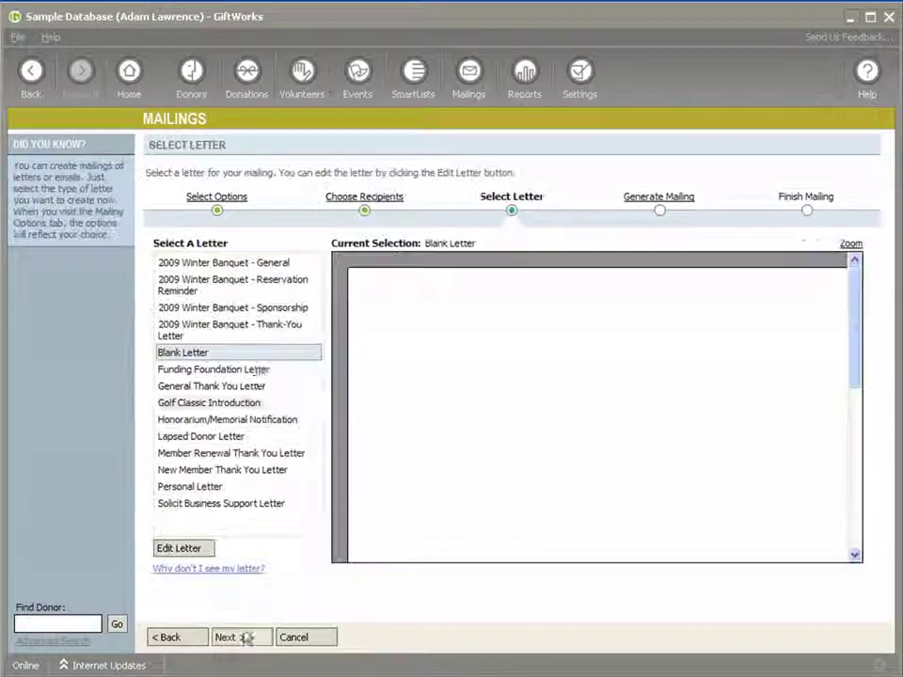
Step: Choose the "2009 Winter Banquet - General" letter, preview it and leave the mailing unfinished
{"action": "left_click", "coordinate": [226, 264]}
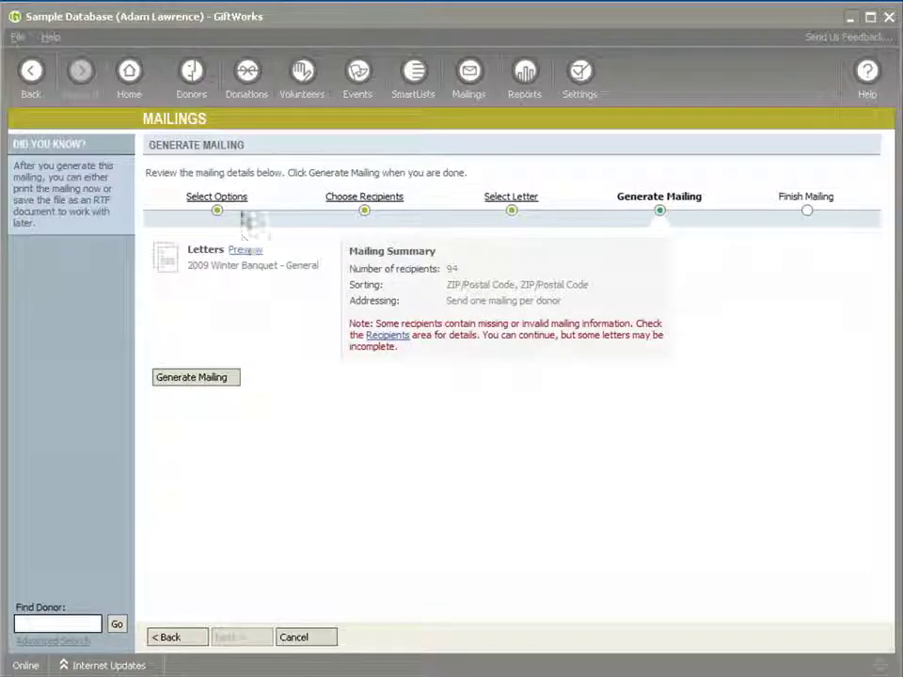
{"action": "left_click", "coordinate": [245, 250]}
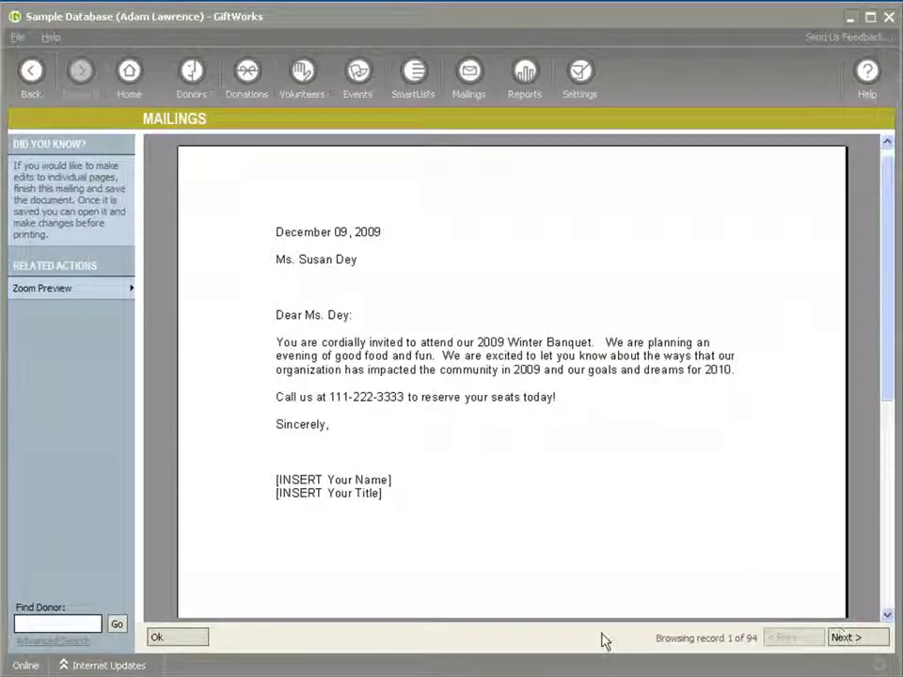
{"action": "left_click", "coordinate": [199, 638]}
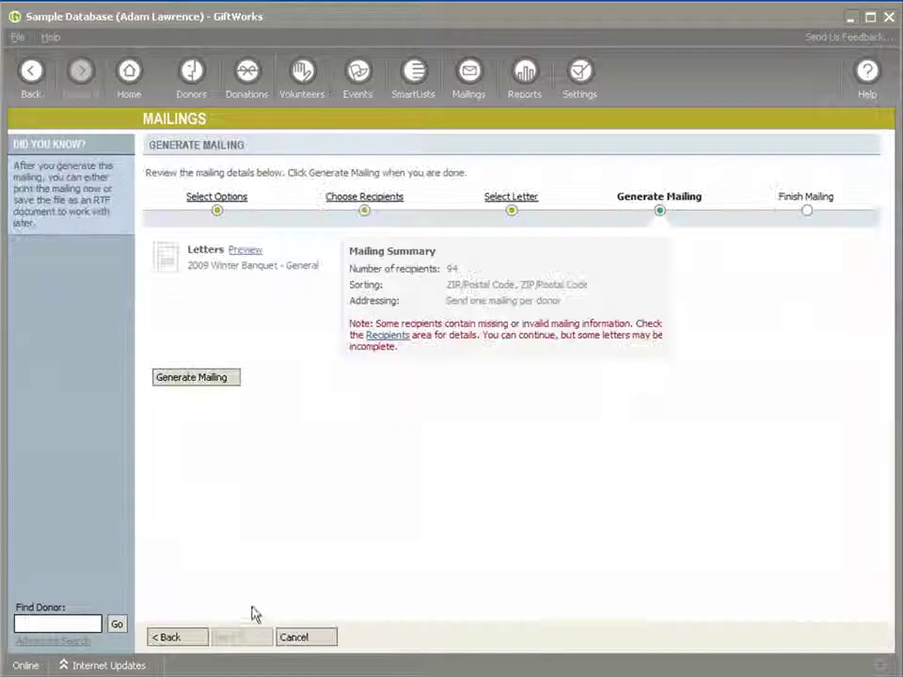
{"action": "left_click", "coordinate": [305, 640]}
{"action": "left_click", "coordinate": [420, 402]}
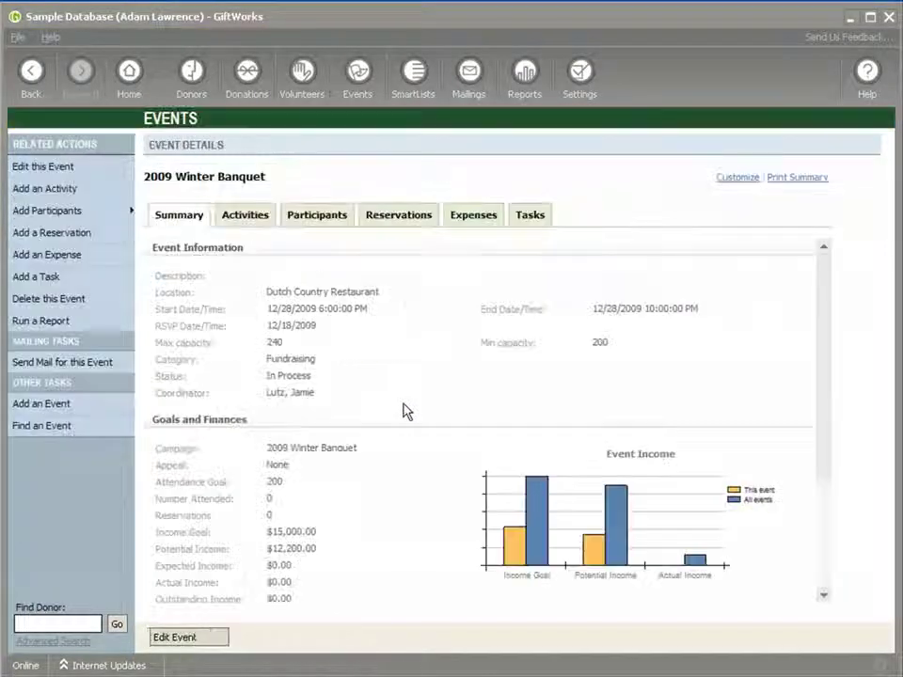
Step: Start a letters-only mailing for the banquet to the Sponsors invitation group, keeping all its recipients
{"action": "left_click", "coordinate": [120, 368]}
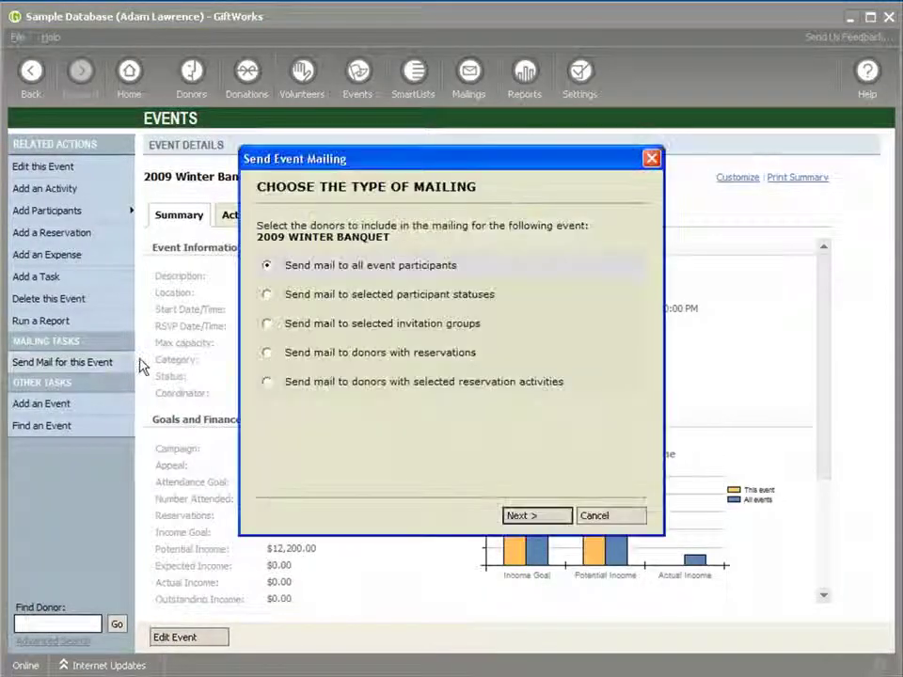
{"action": "left_click", "coordinate": [267, 324]}
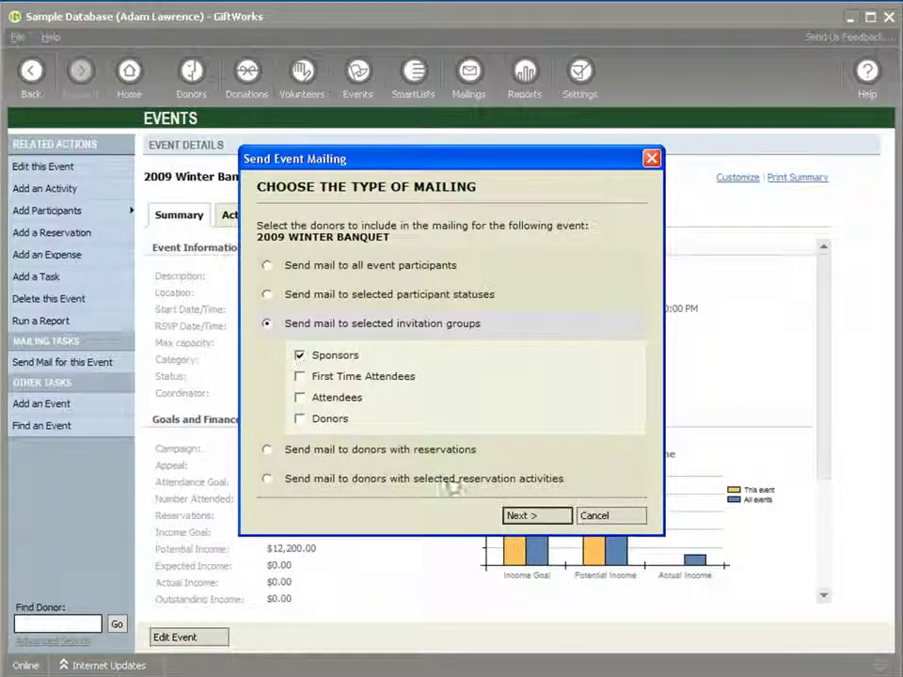
{"action": "left_click", "coordinate": [520, 515]}
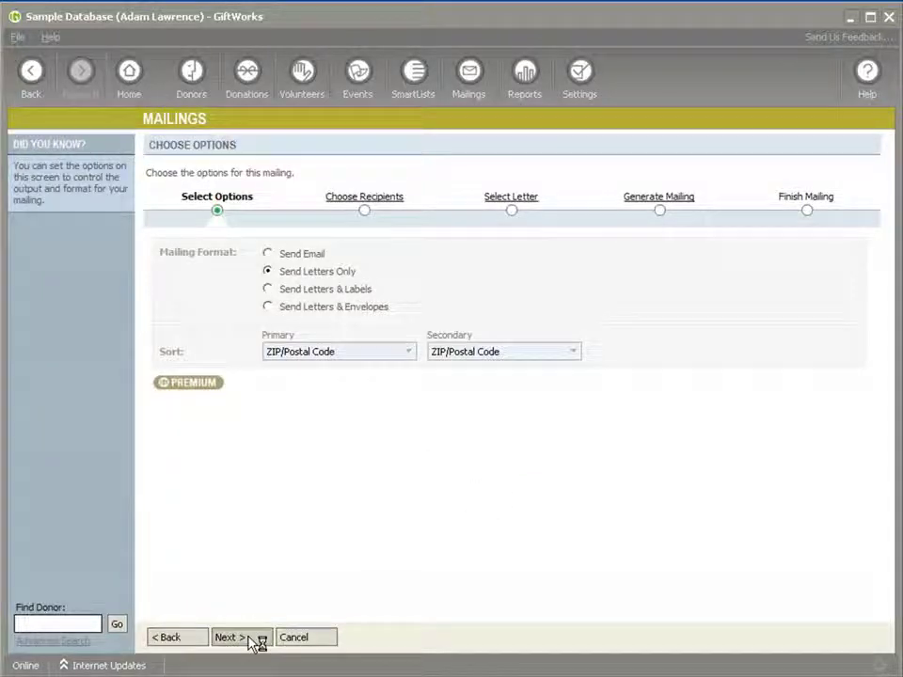
{"action": "left_click", "coordinate": [231, 638]}
{"action": "left_click", "coordinate": [247, 639]}
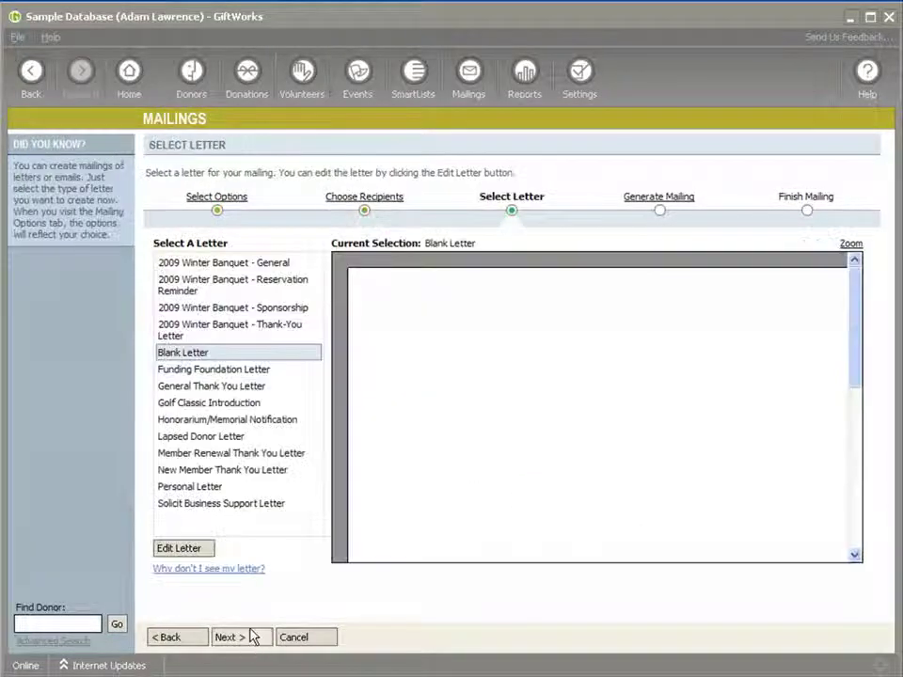
Step: Choose the "2009 Winter Banquet - Sponsorship" letter, preview it and abandon the mailing without generating it
{"action": "left_click", "coordinate": [216, 313]}
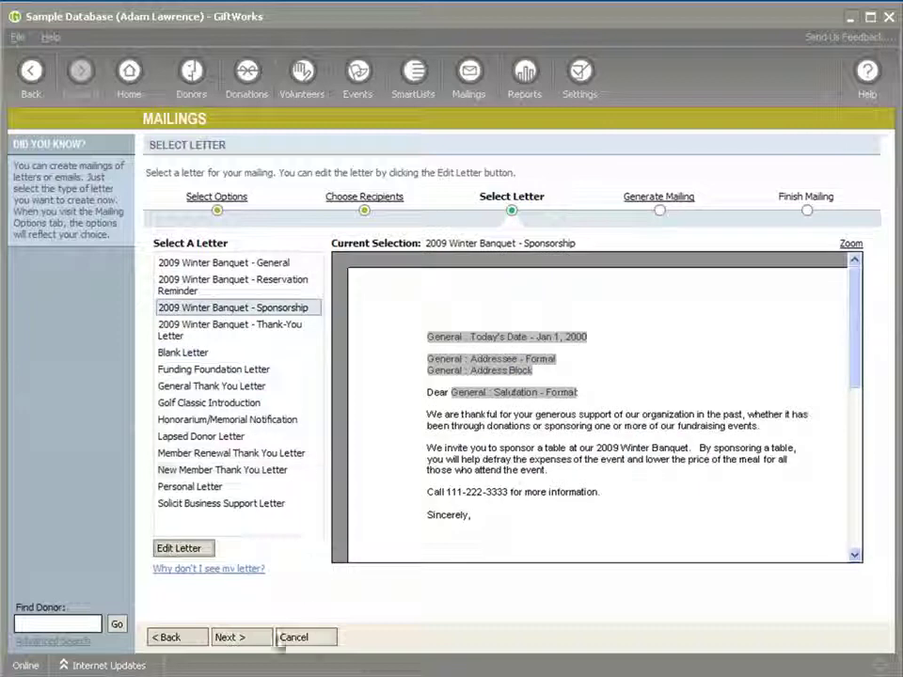
{"action": "left_click", "coordinate": [255, 640]}
{"action": "left_click", "coordinate": [243, 251]}
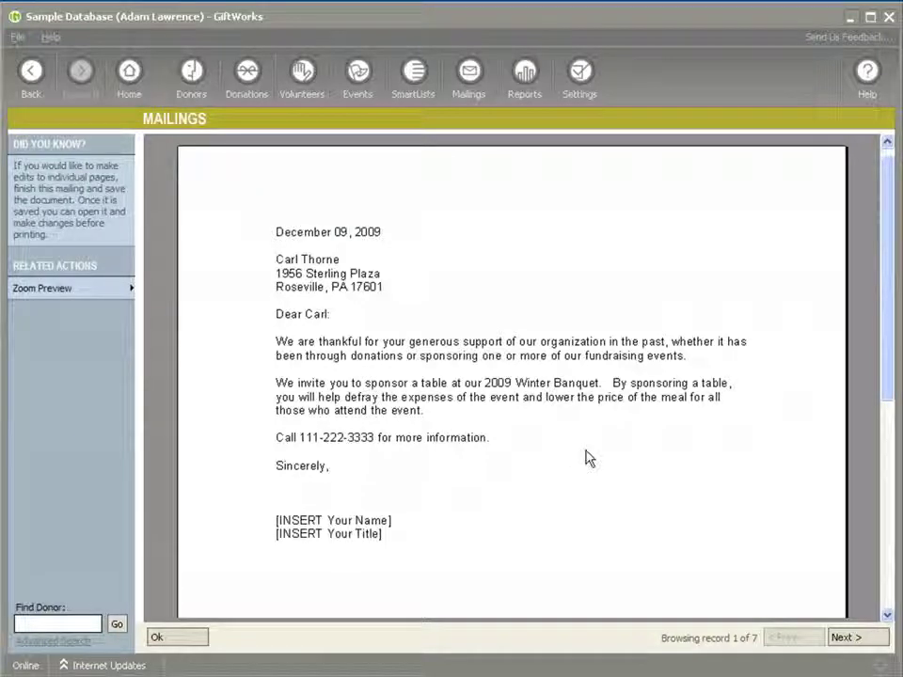
{"action": "left_click", "coordinate": [184, 639]}
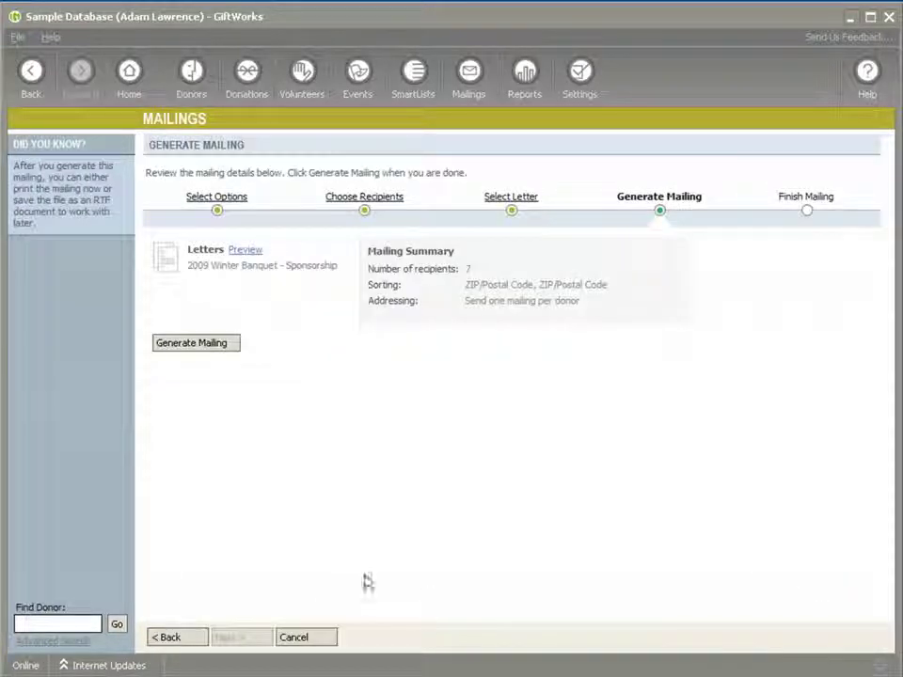
{"action": "left_click", "coordinate": [298, 639]}
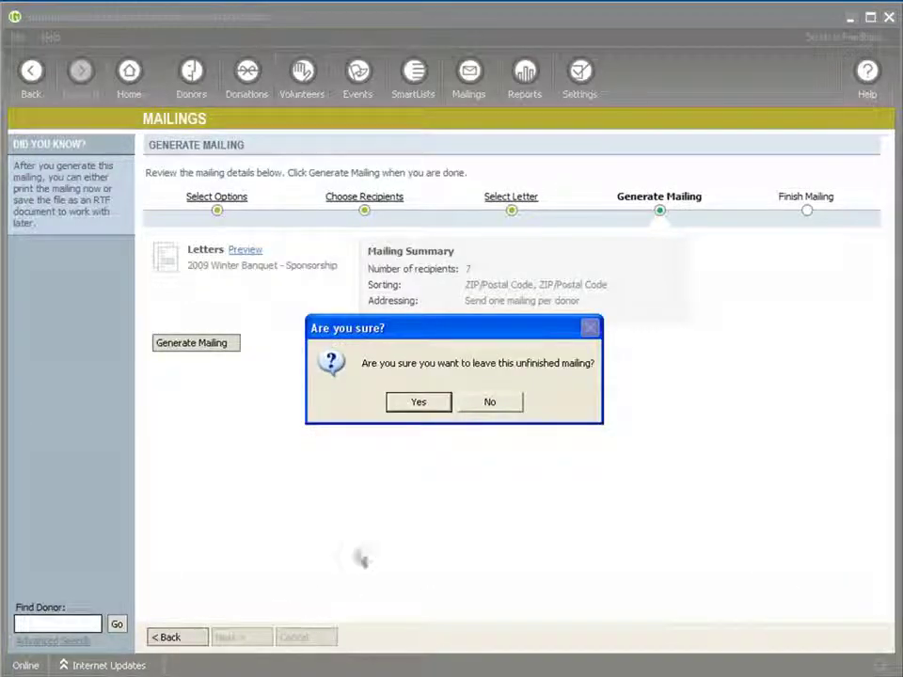
{"action": "left_click", "coordinate": [407, 405]}
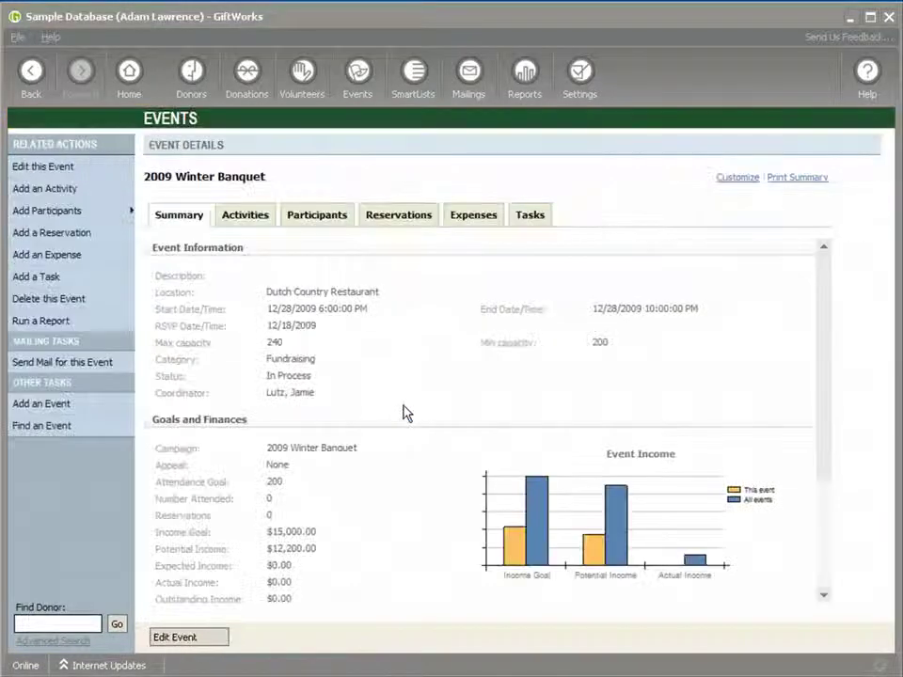
Step: Start a "Follow-up" task for the 2009 Winter Banquet with the note "Order tickets"
{"action": "left_click", "coordinate": [299, 218]}
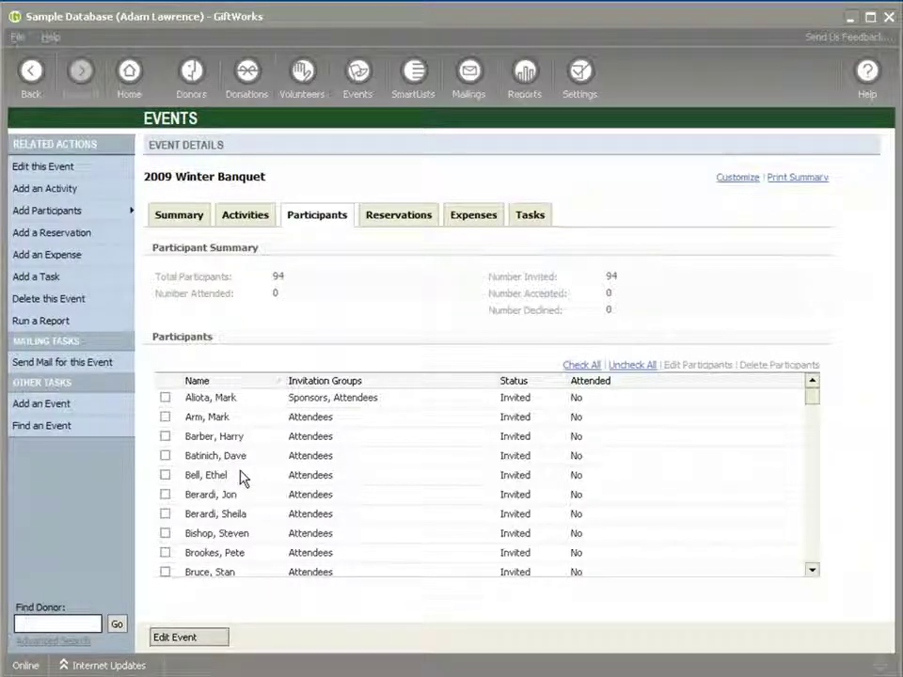
{"action": "left_click", "coordinate": [535, 222]}
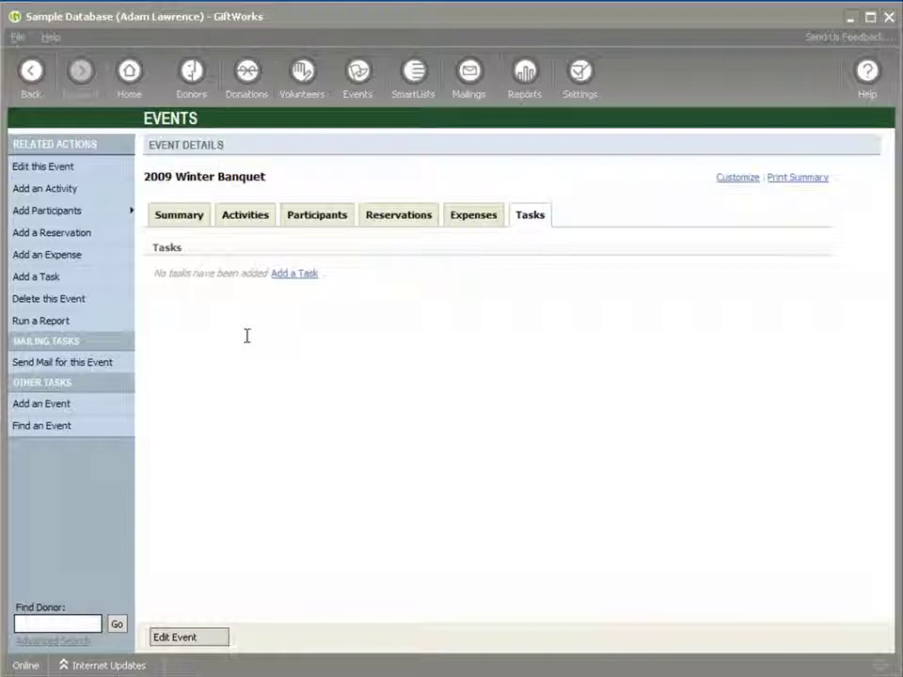
{"action": "left_click", "coordinate": [296, 274]}
{"action": "left_click", "coordinate": [533, 316]}
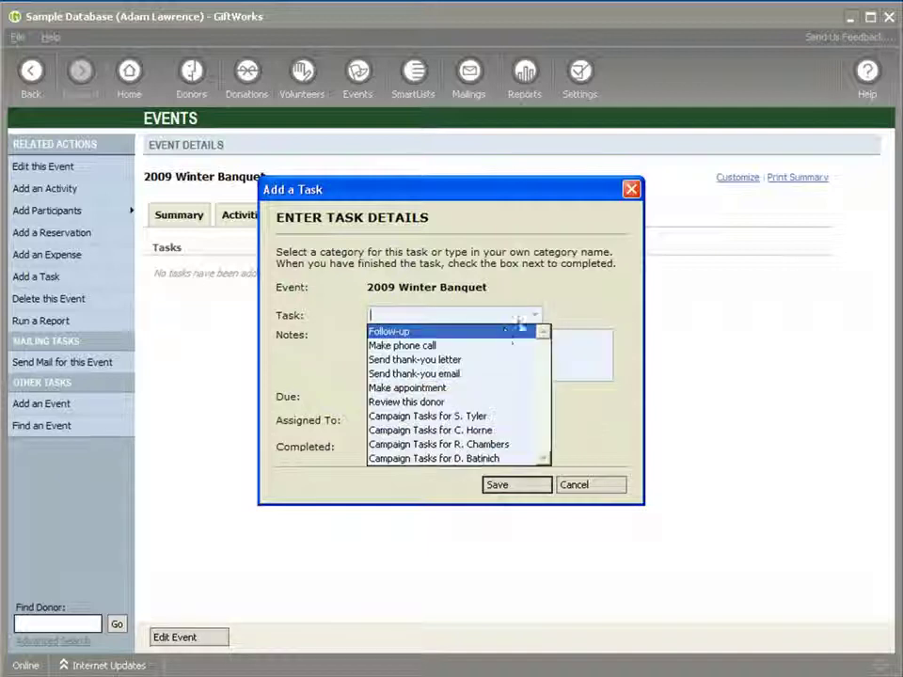
{"action": "left_click", "coordinate": [513, 331]}
{"action": "left_click", "coordinate": [440, 343]}
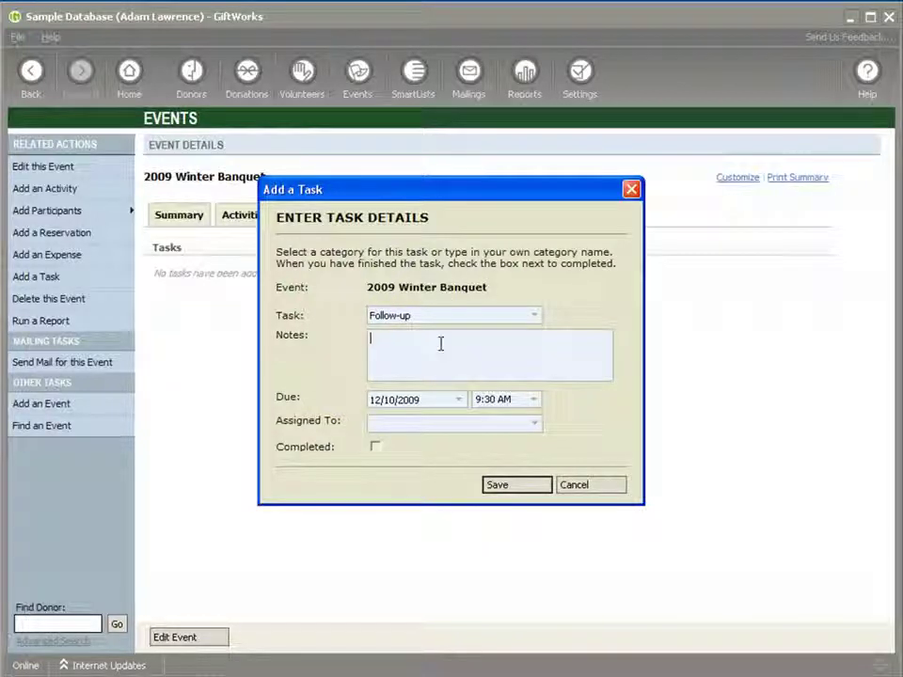
{"action": "type", "text": "Ord"}
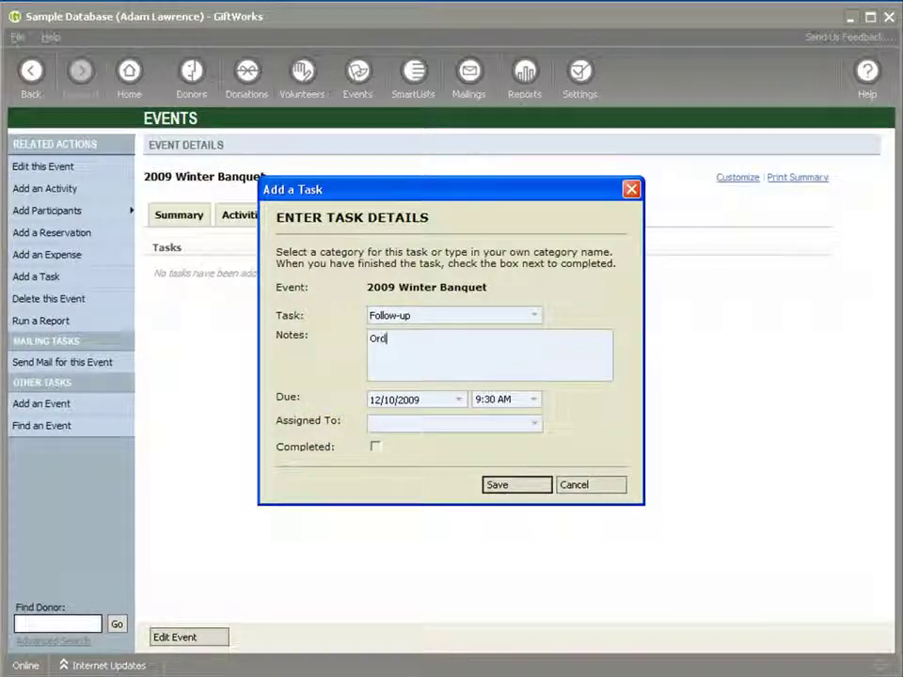
{"action": "type", "text": "er tickets"}
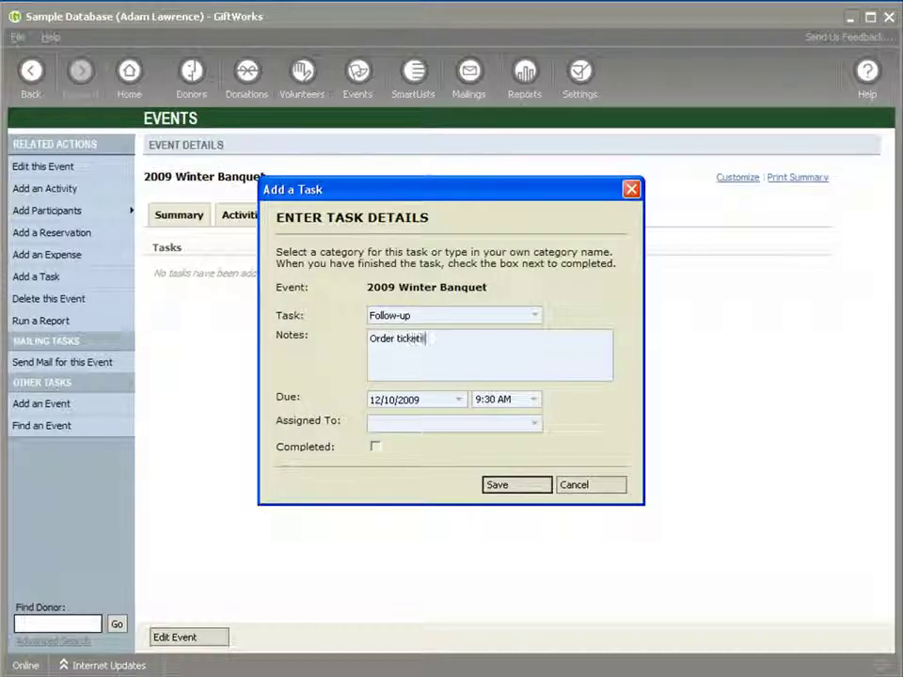
Step: Set the ticket-order task's due date to 12/11/2009, assign it to a staff member and save it
{"action": "left_click", "coordinate": [458, 401]}
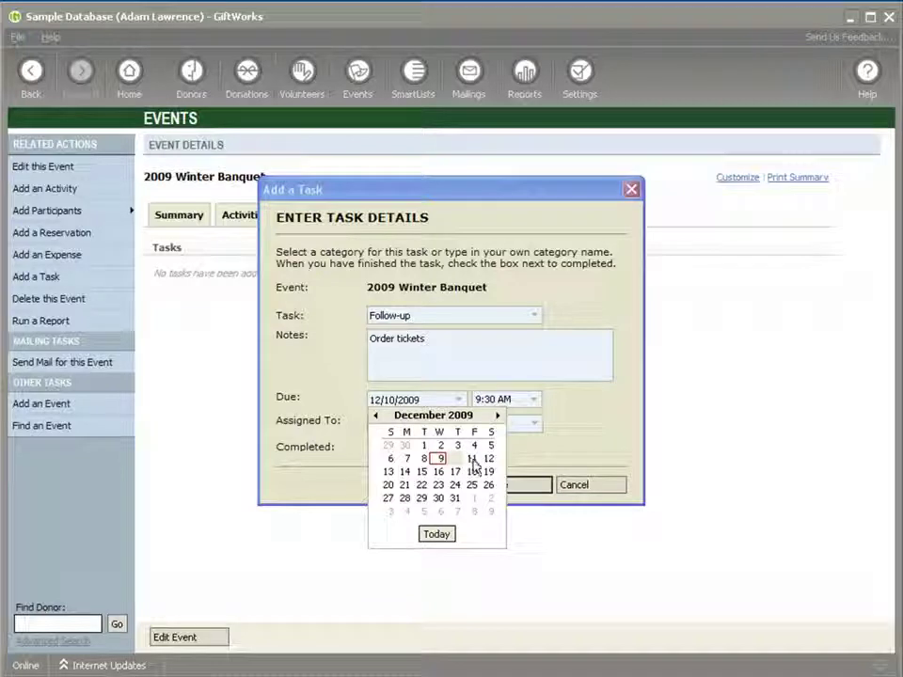
{"action": "left_click", "coordinate": [473, 459]}
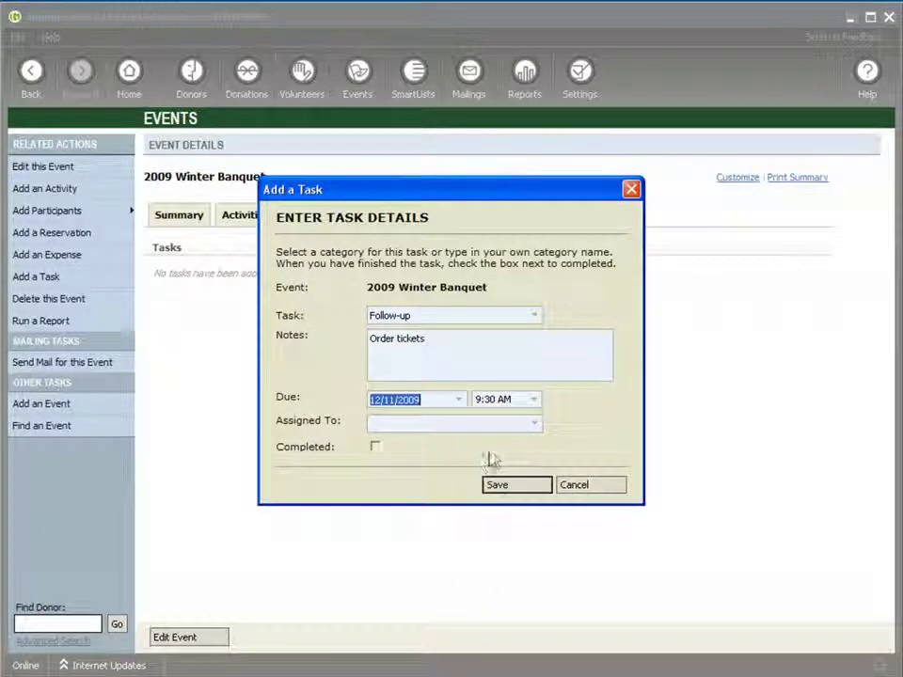
{"action": "left_click", "coordinate": [529, 425]}
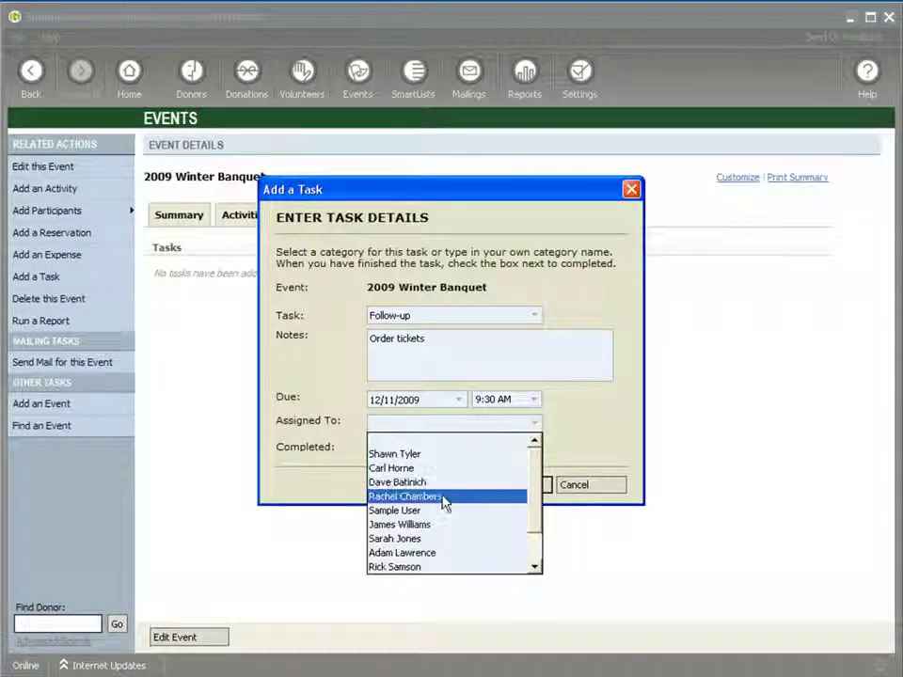
{"action": "left_click", "coordinate": [443, 497]}
{"action": "left_click", "coordinate": [502, 488]}
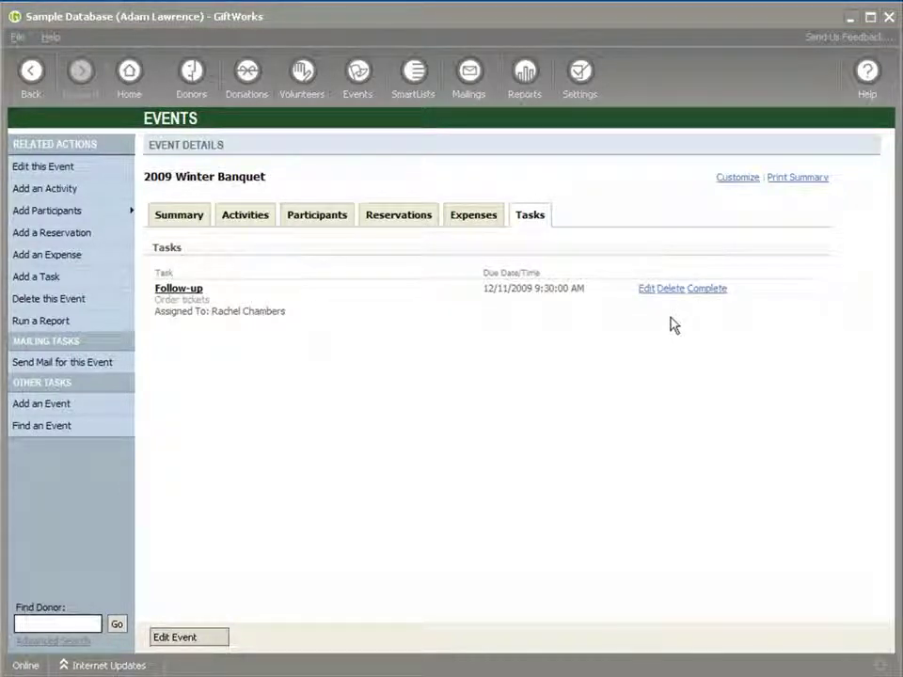
Step: Start another banquet task of type "Make phone call" with the note "Call in final count"
{"action": "left_click", "coordinate": [83, 281]}
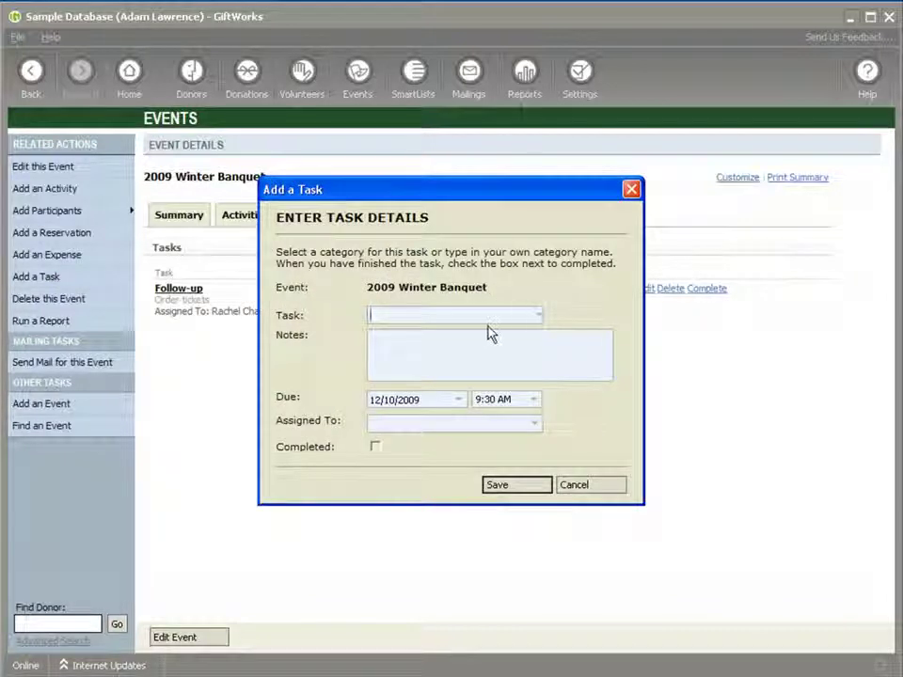
{"action": "left_click", "coordinate": [535, 316]}
{"action": "left_click", "coordinate": [488, 345]}
{"action": "left_click", "coordinate": [437, 341]}
{"action": "type", "text": "Call in final count"}
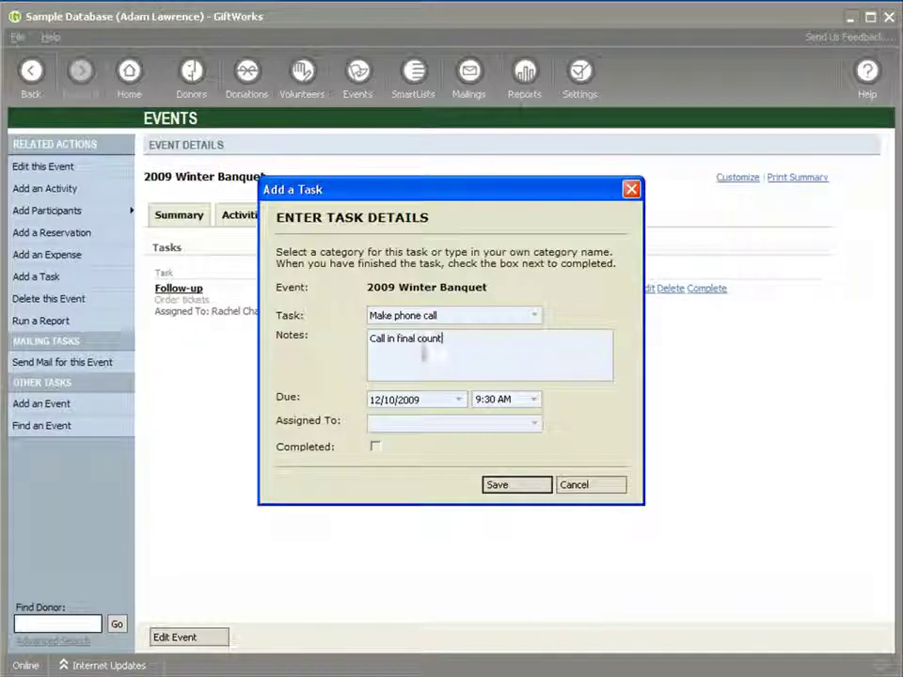
Step: Set the phone call task's due date to 12/21/2009, assign it to a different staff member and save it
{"action": "left_click", "coordinate": [458, 399]}
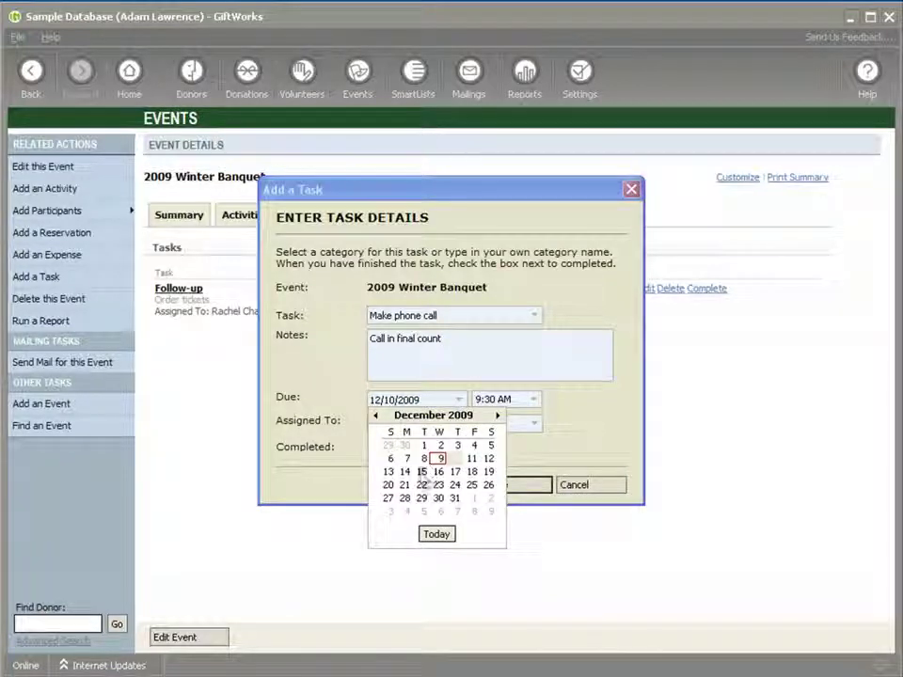
{"action": "left_click", "coordinate": [405, 484]}
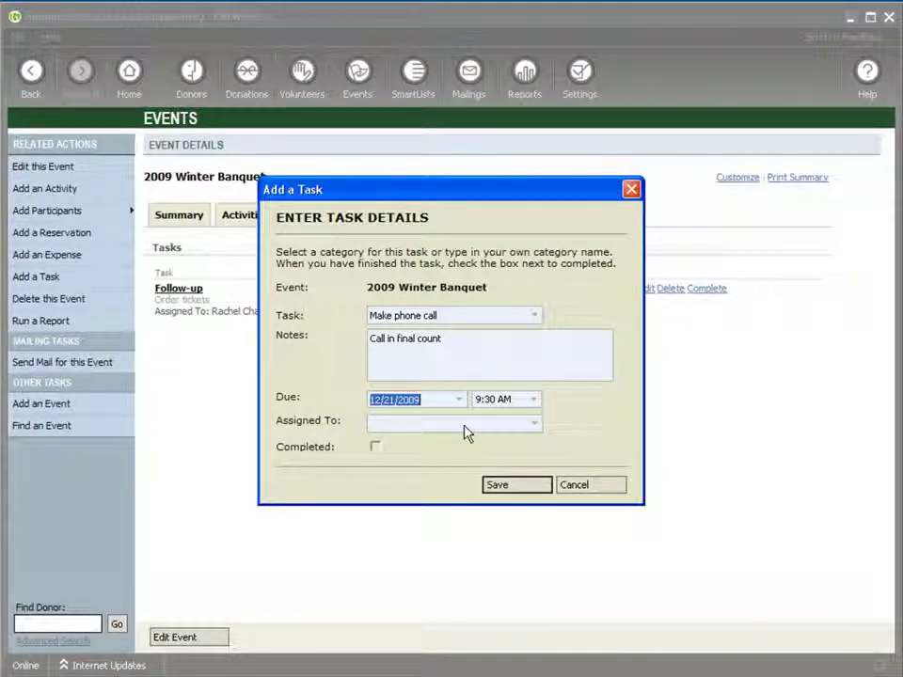
{"action": "left_click", "coordinate": [520, 432]}
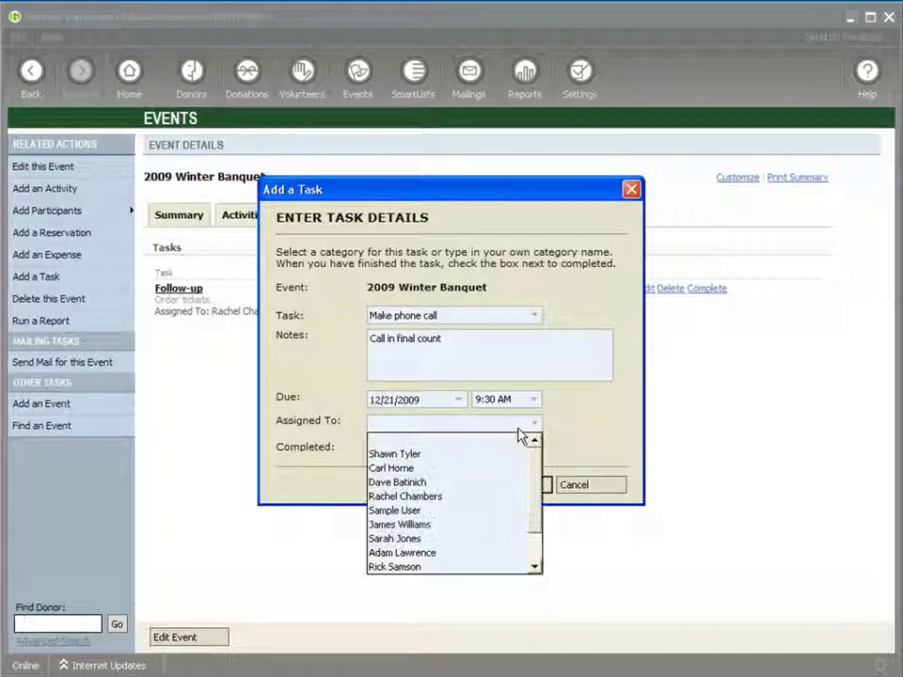
{"action": "left_click", "coordinate": [412, 539]}
{"action": "left_click", "coordinate": [502, 485]}
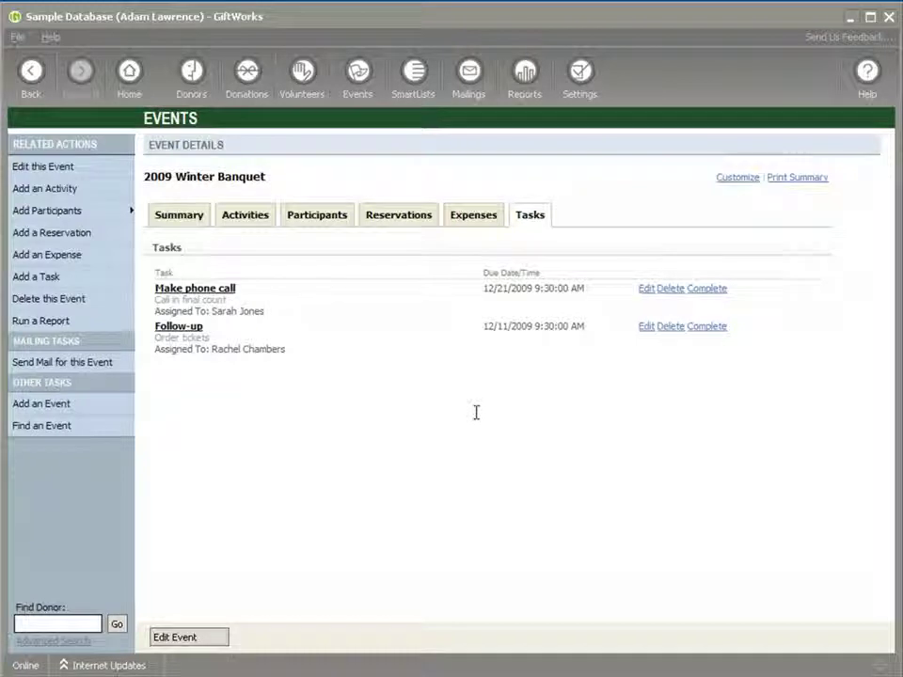
Step: Edit the "Make phone call" task to mark it as completed and save the change
{"action": "left_click", "coordinate": [646, 289]}
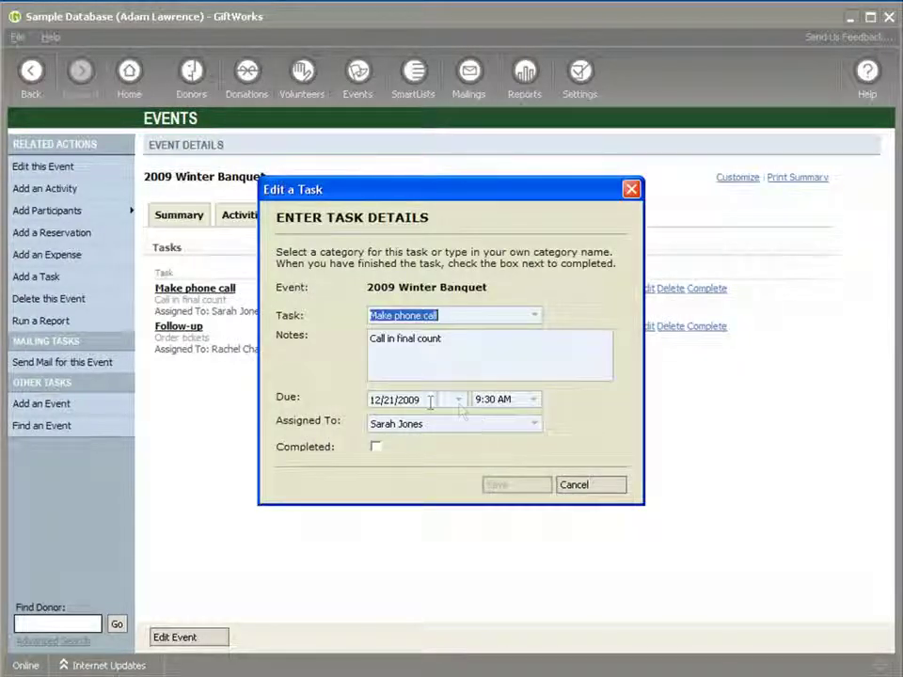
{"action": "left_click", "coordinate": [375, 449]}
{"action": "left_click", "coordinate": [514, 487]}
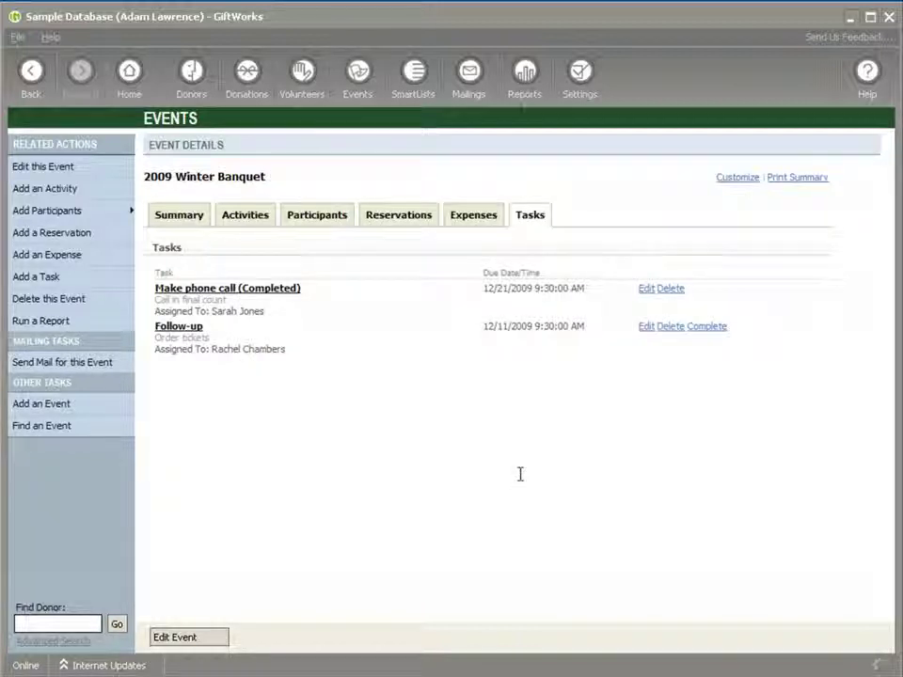